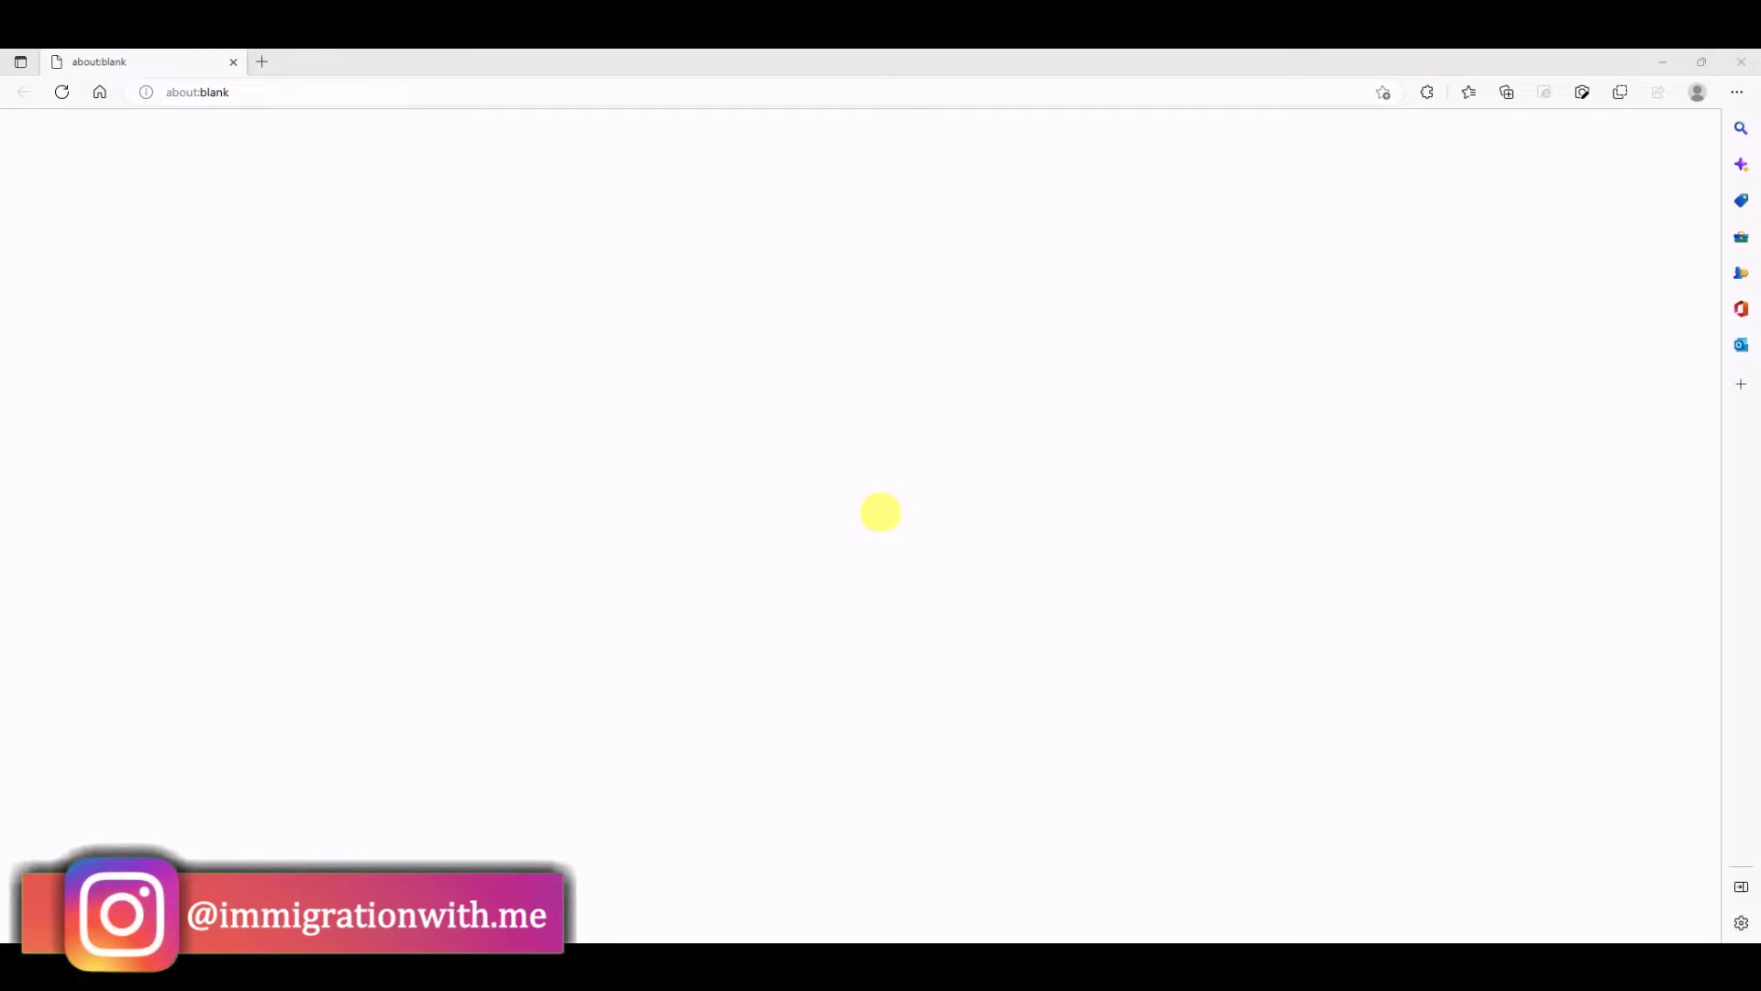
# Load the canada.ca account.html sign-in page for the IRCC secure account from the pasted URL
pyautogui.click(1032, 619)
pyautogui.hotkey('ctrl', 'l')
pyautogui.write('https://www.canada.ca/en/immigration-refugees-citizenship/services/application/account.html')
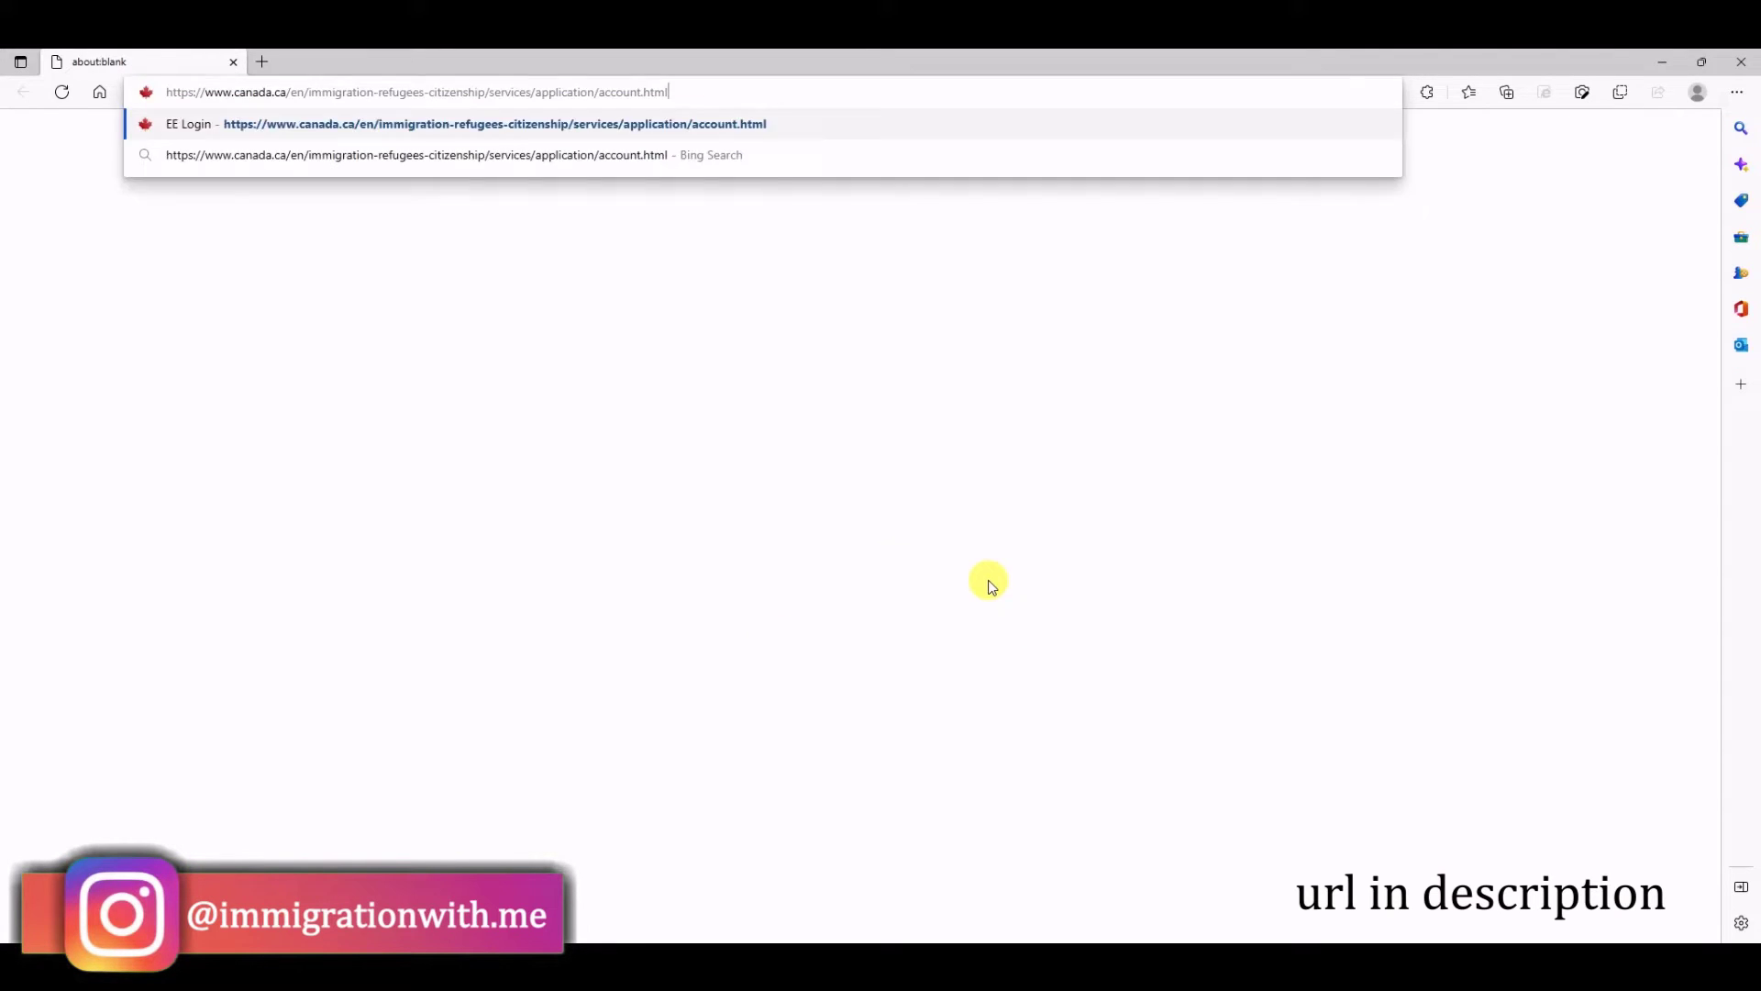
pyautogui.press('Return')
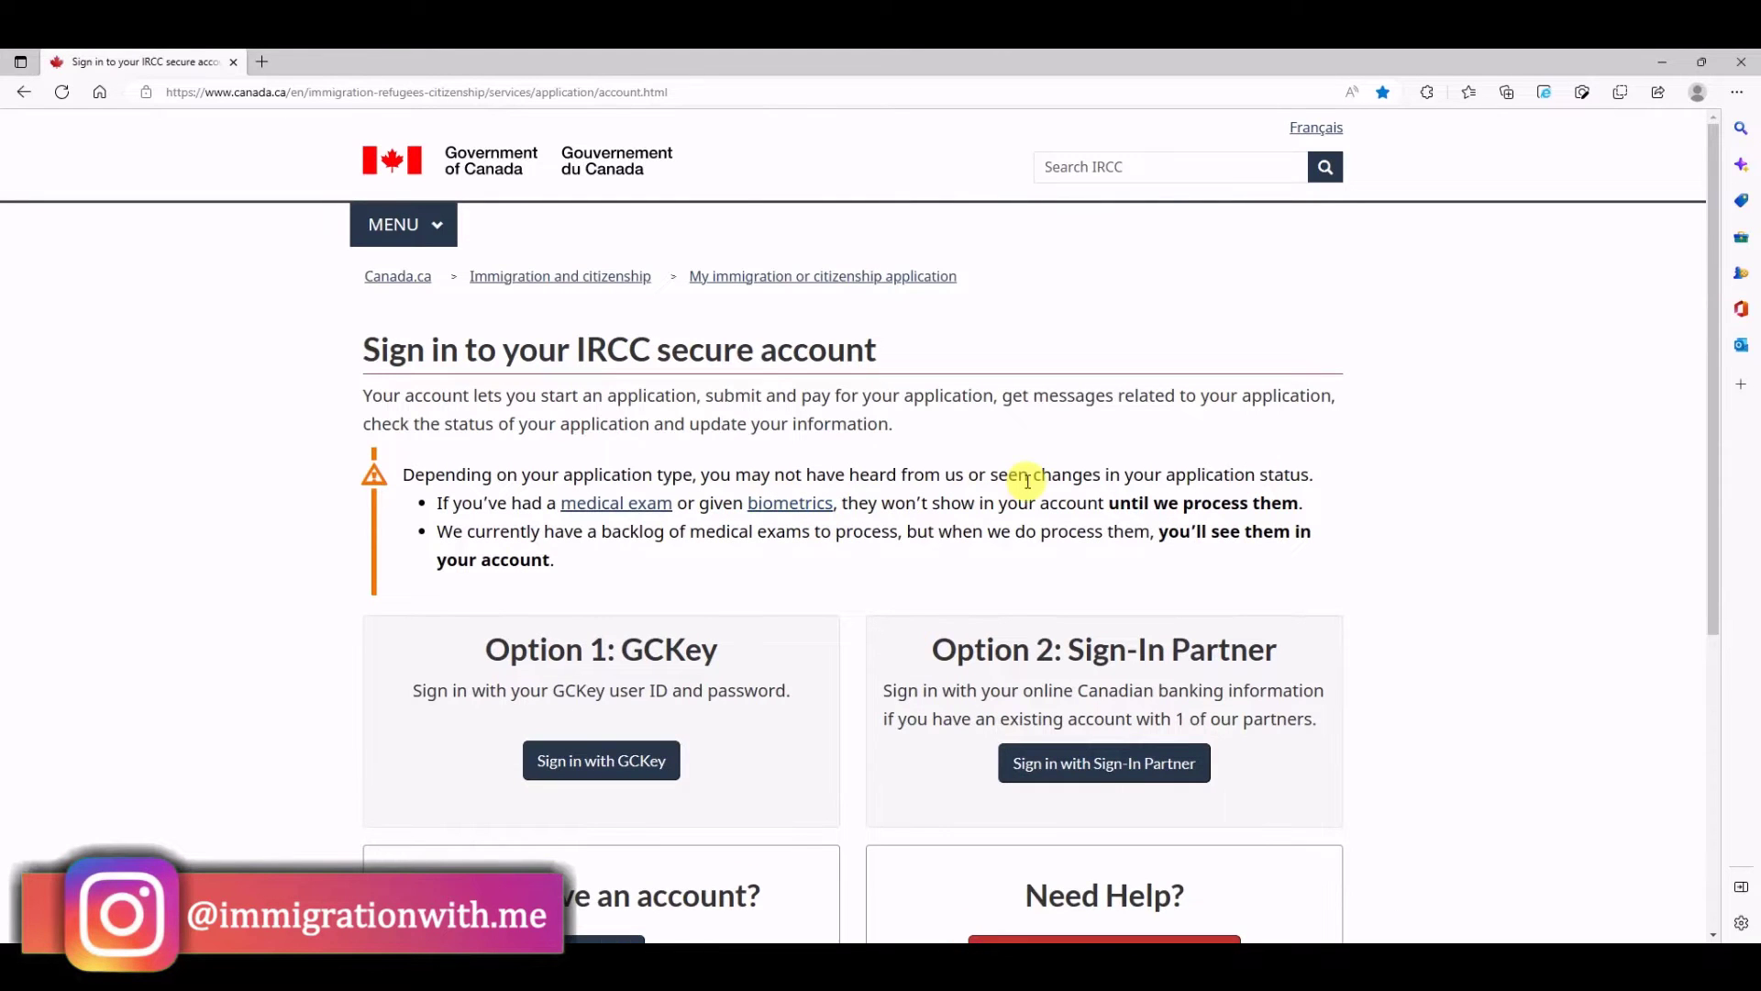
pyautogui.scroll(-3, 995, 495)
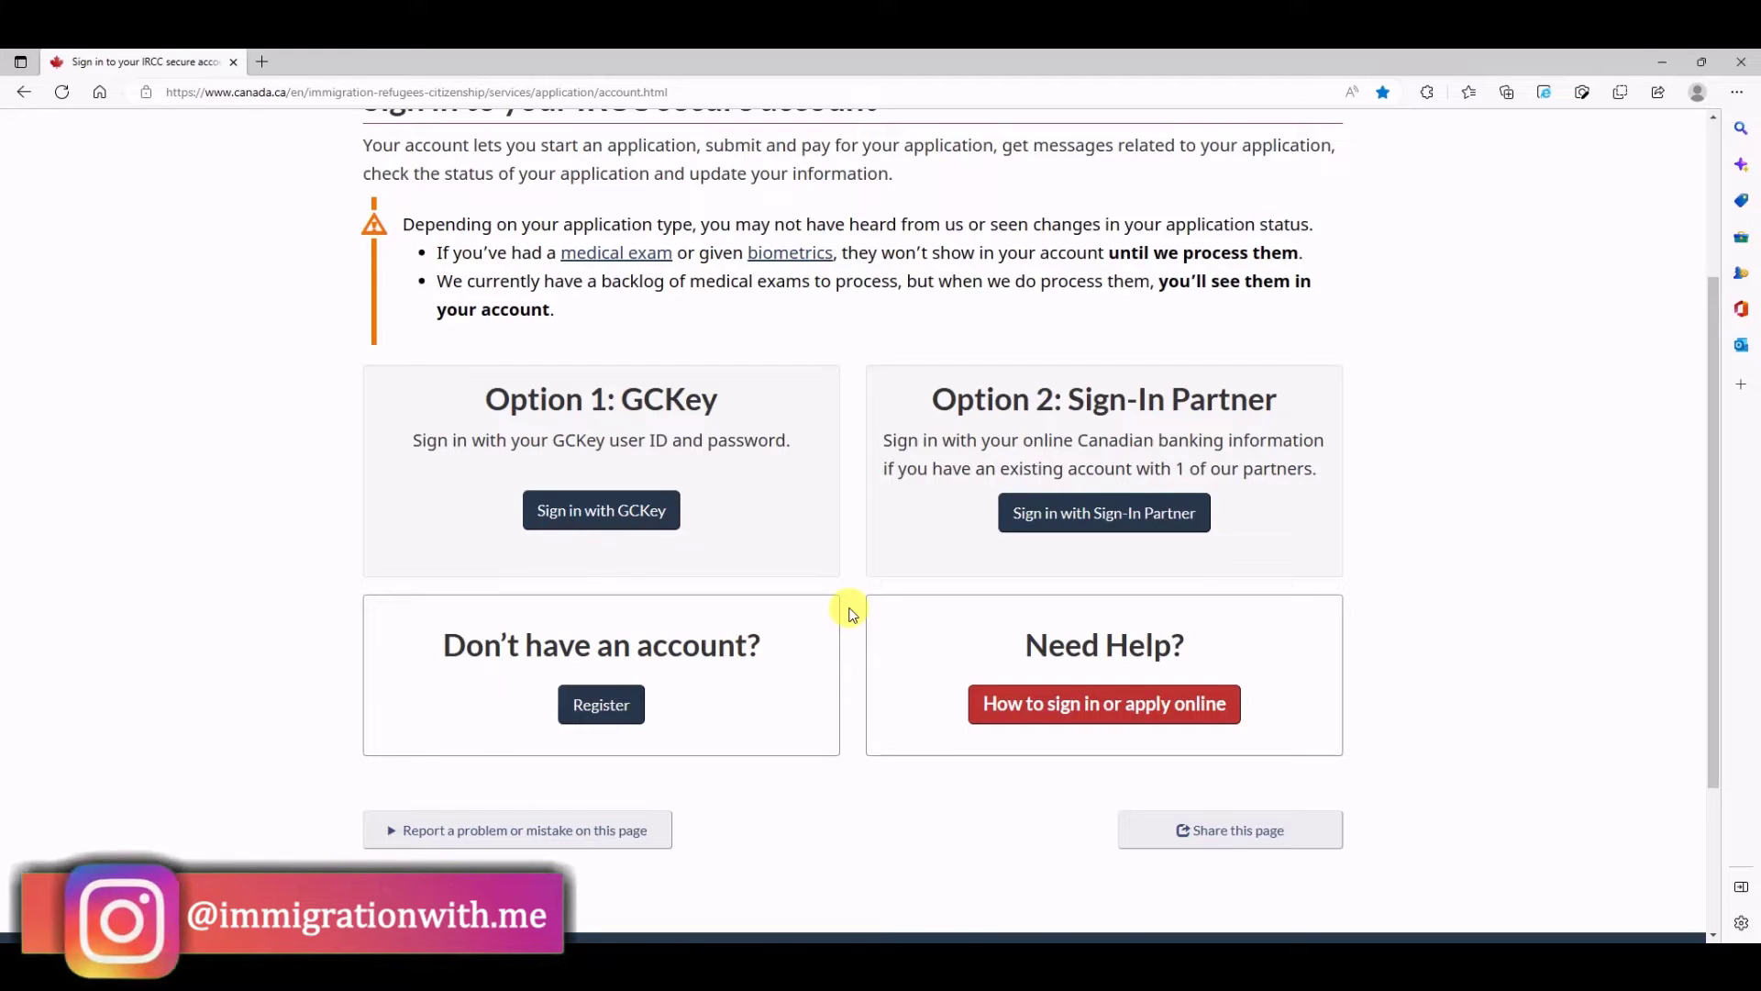
pyautogui.scroll(3, 846, 613)
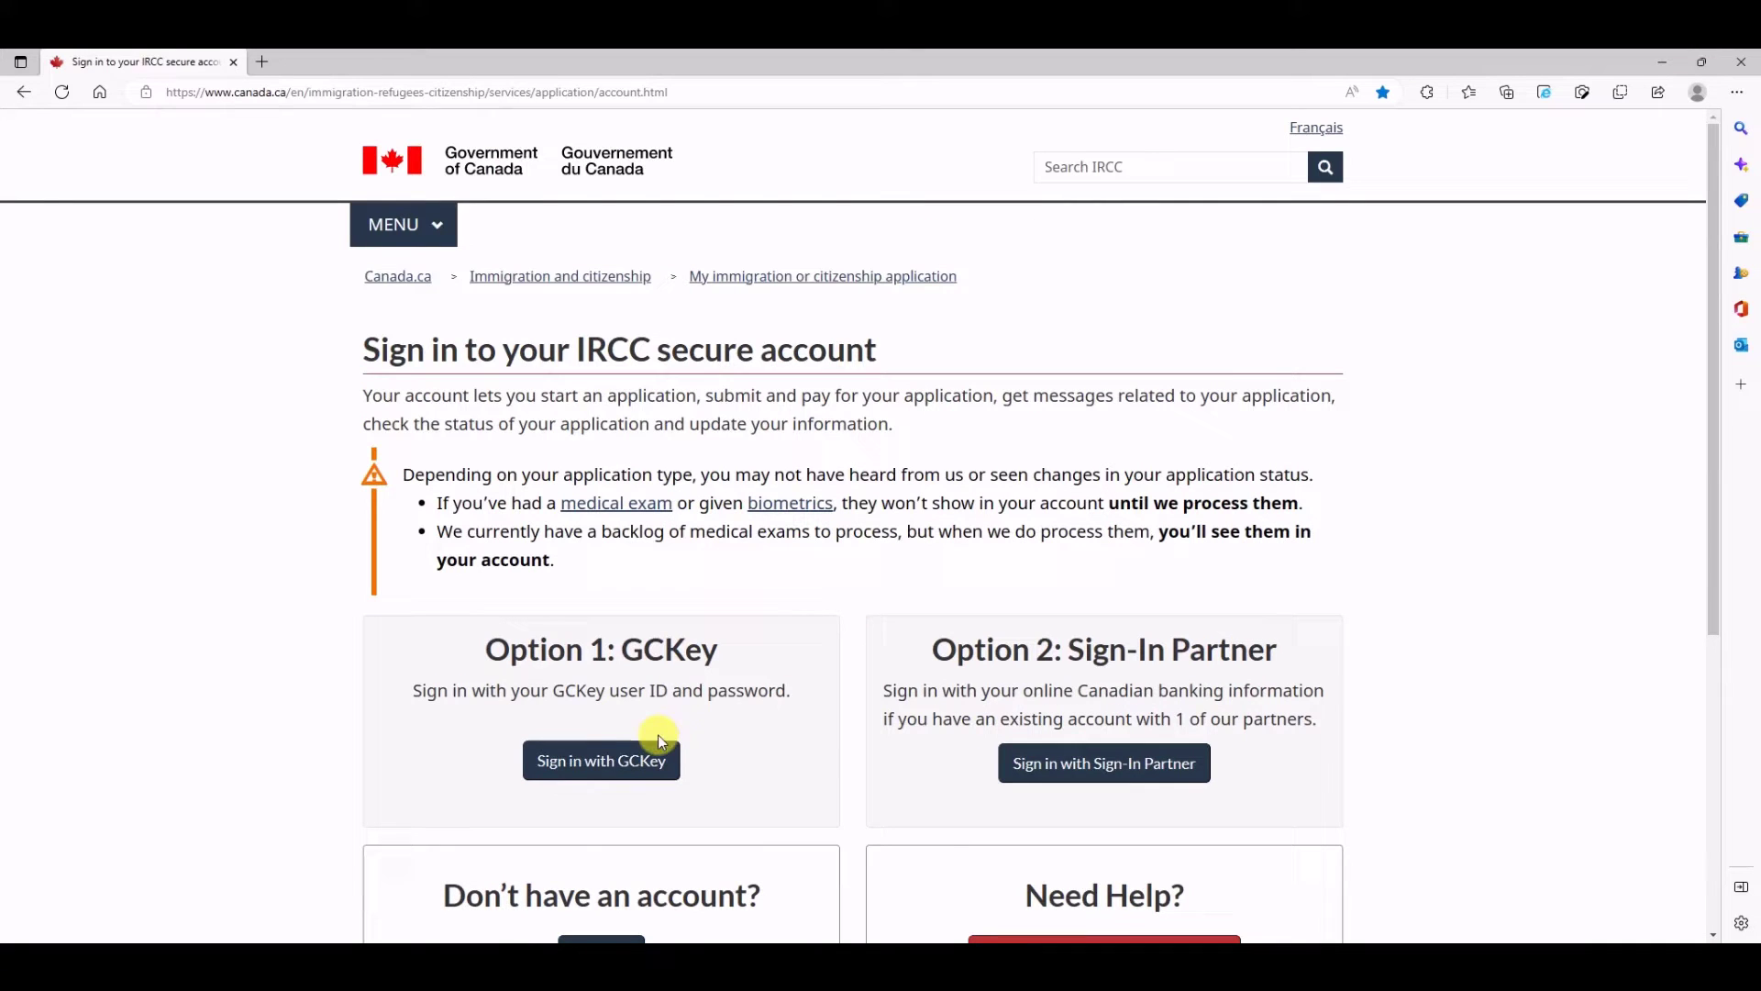
# Sign in with GCKey using the account username and password
pyautogui.click(628, 755)
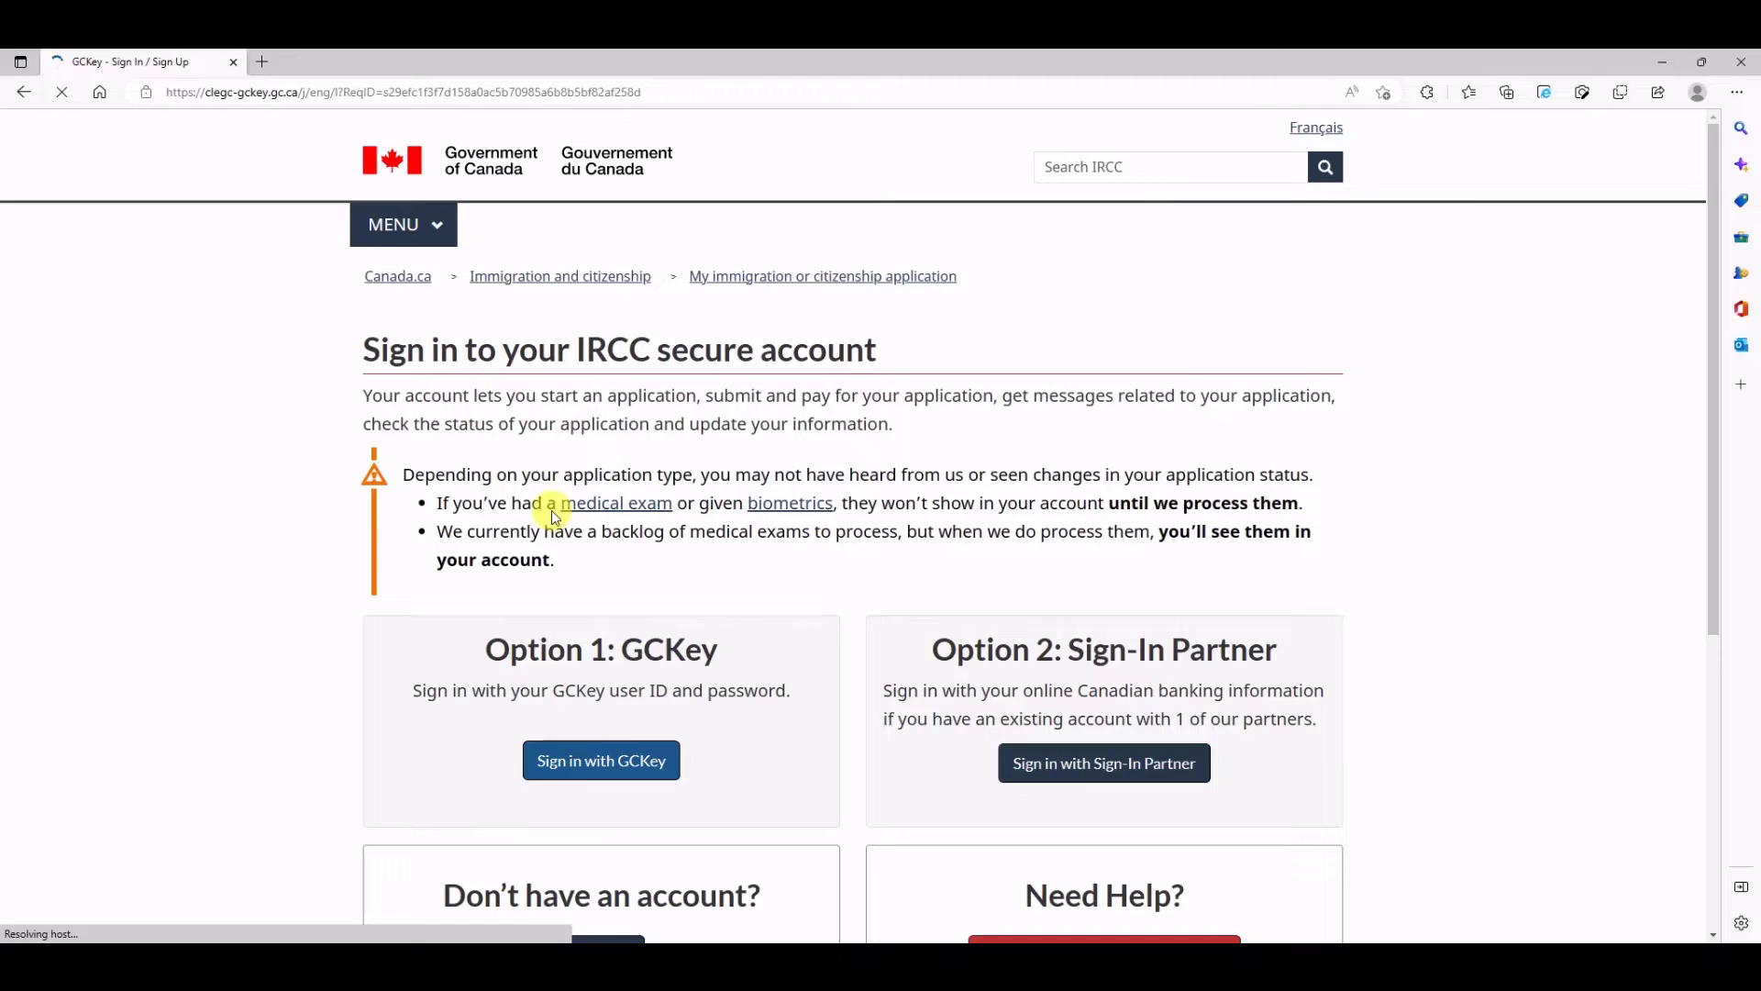
pyautogui.click(622, 447)
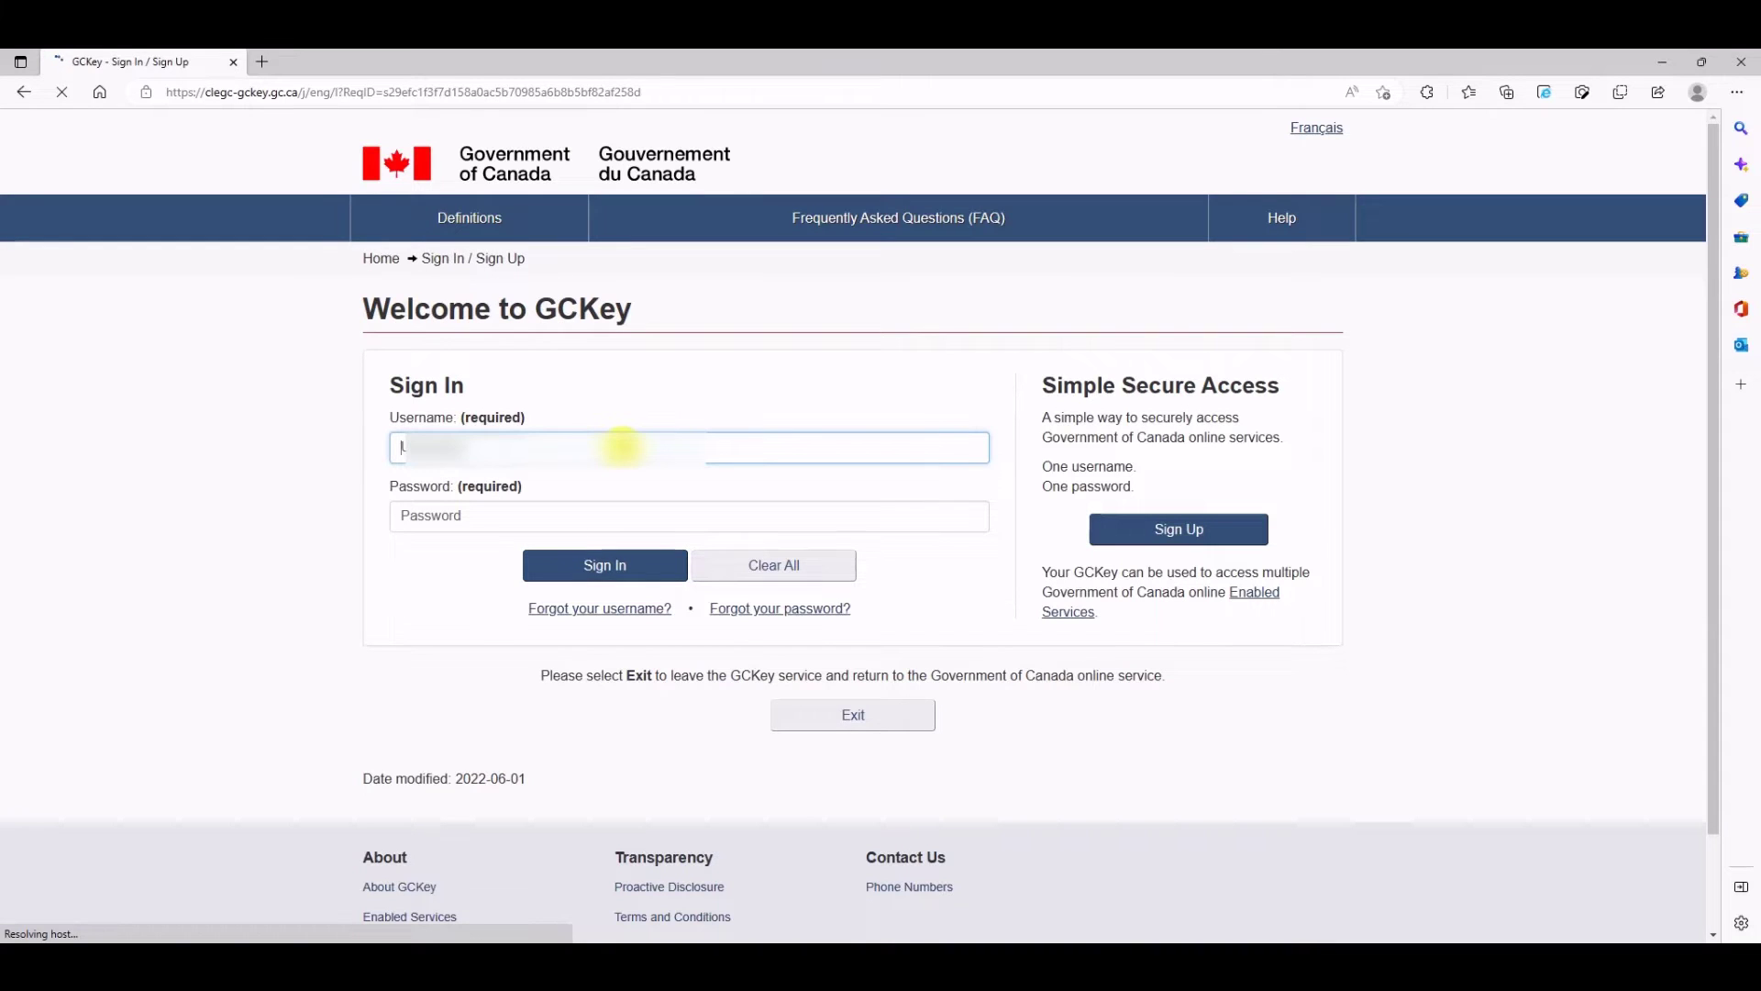
pyautogui.write('n')
pyautogui.press('Tab')
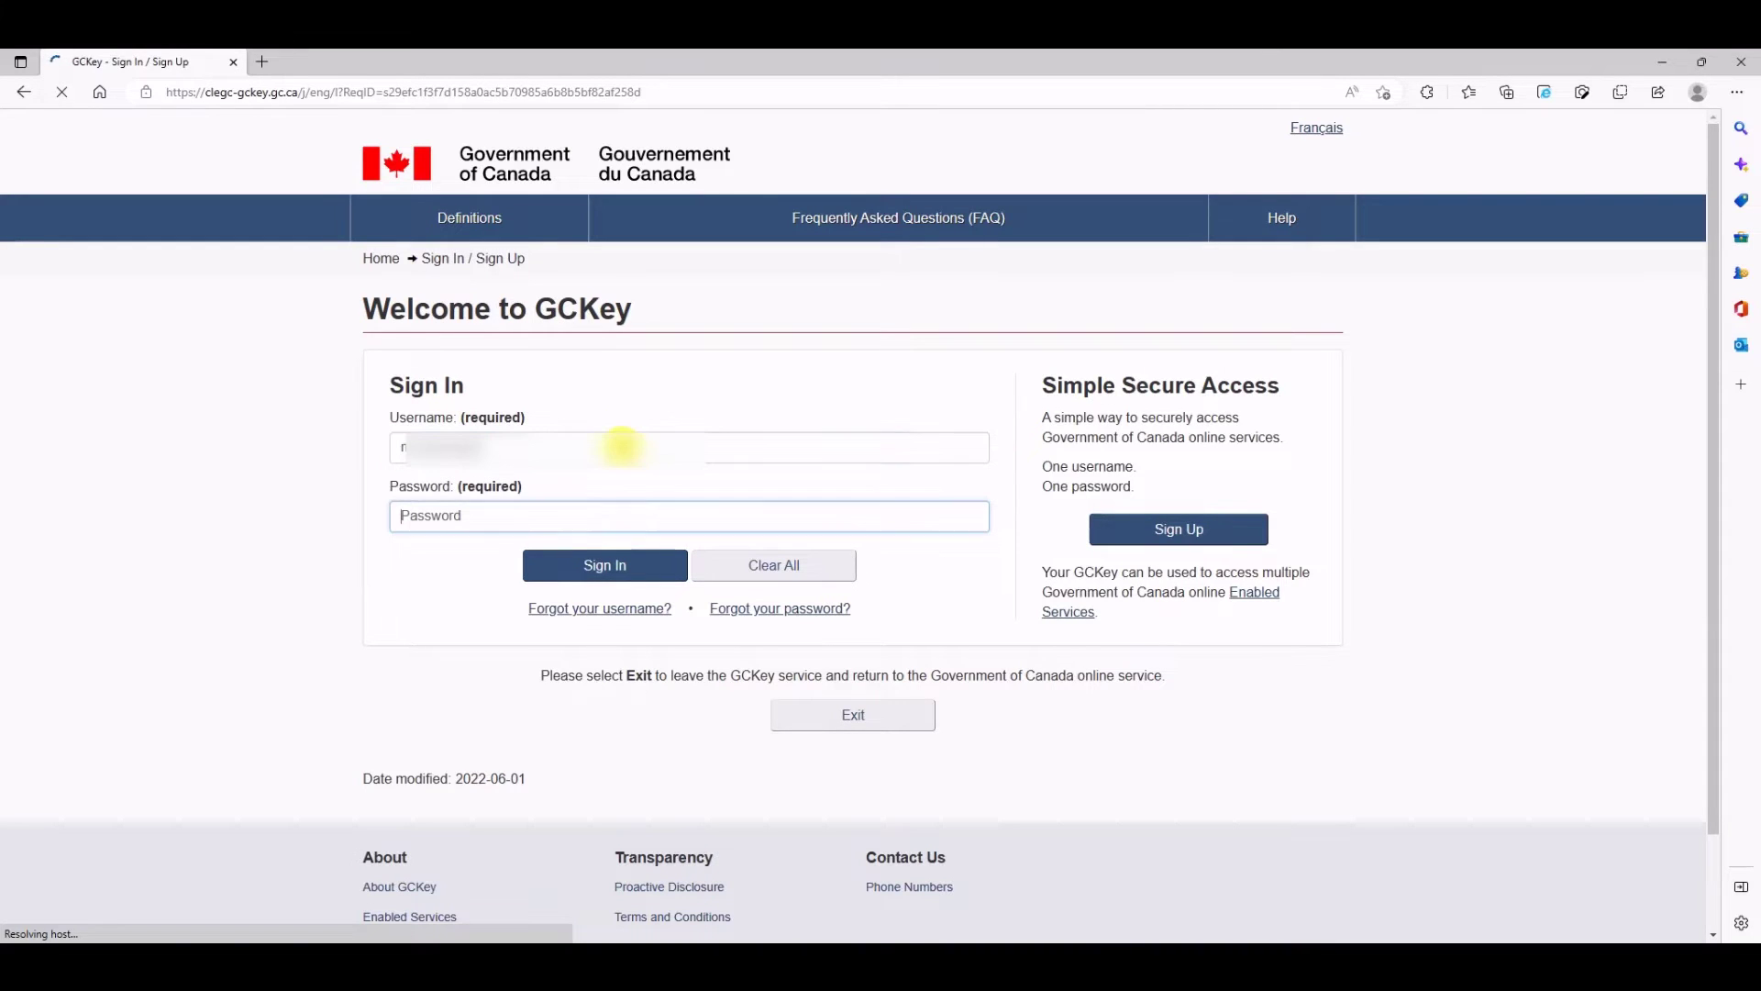
pyautogui.write('***********')
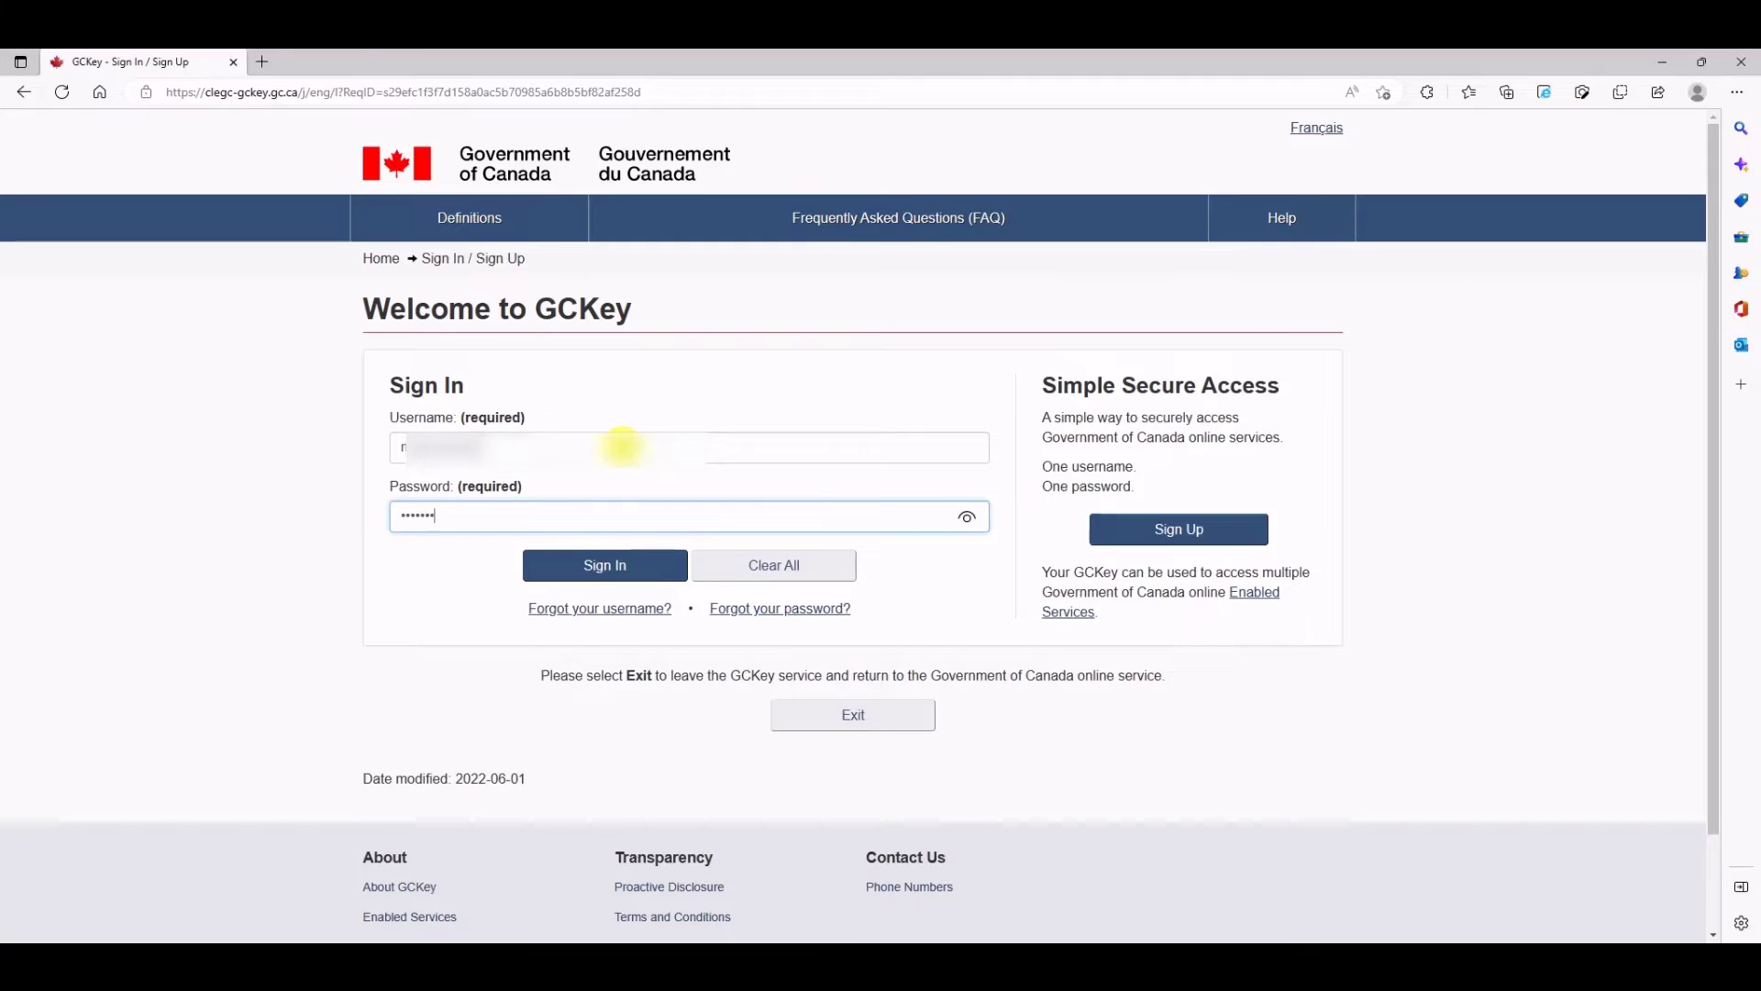
pyautogui.press('Return')
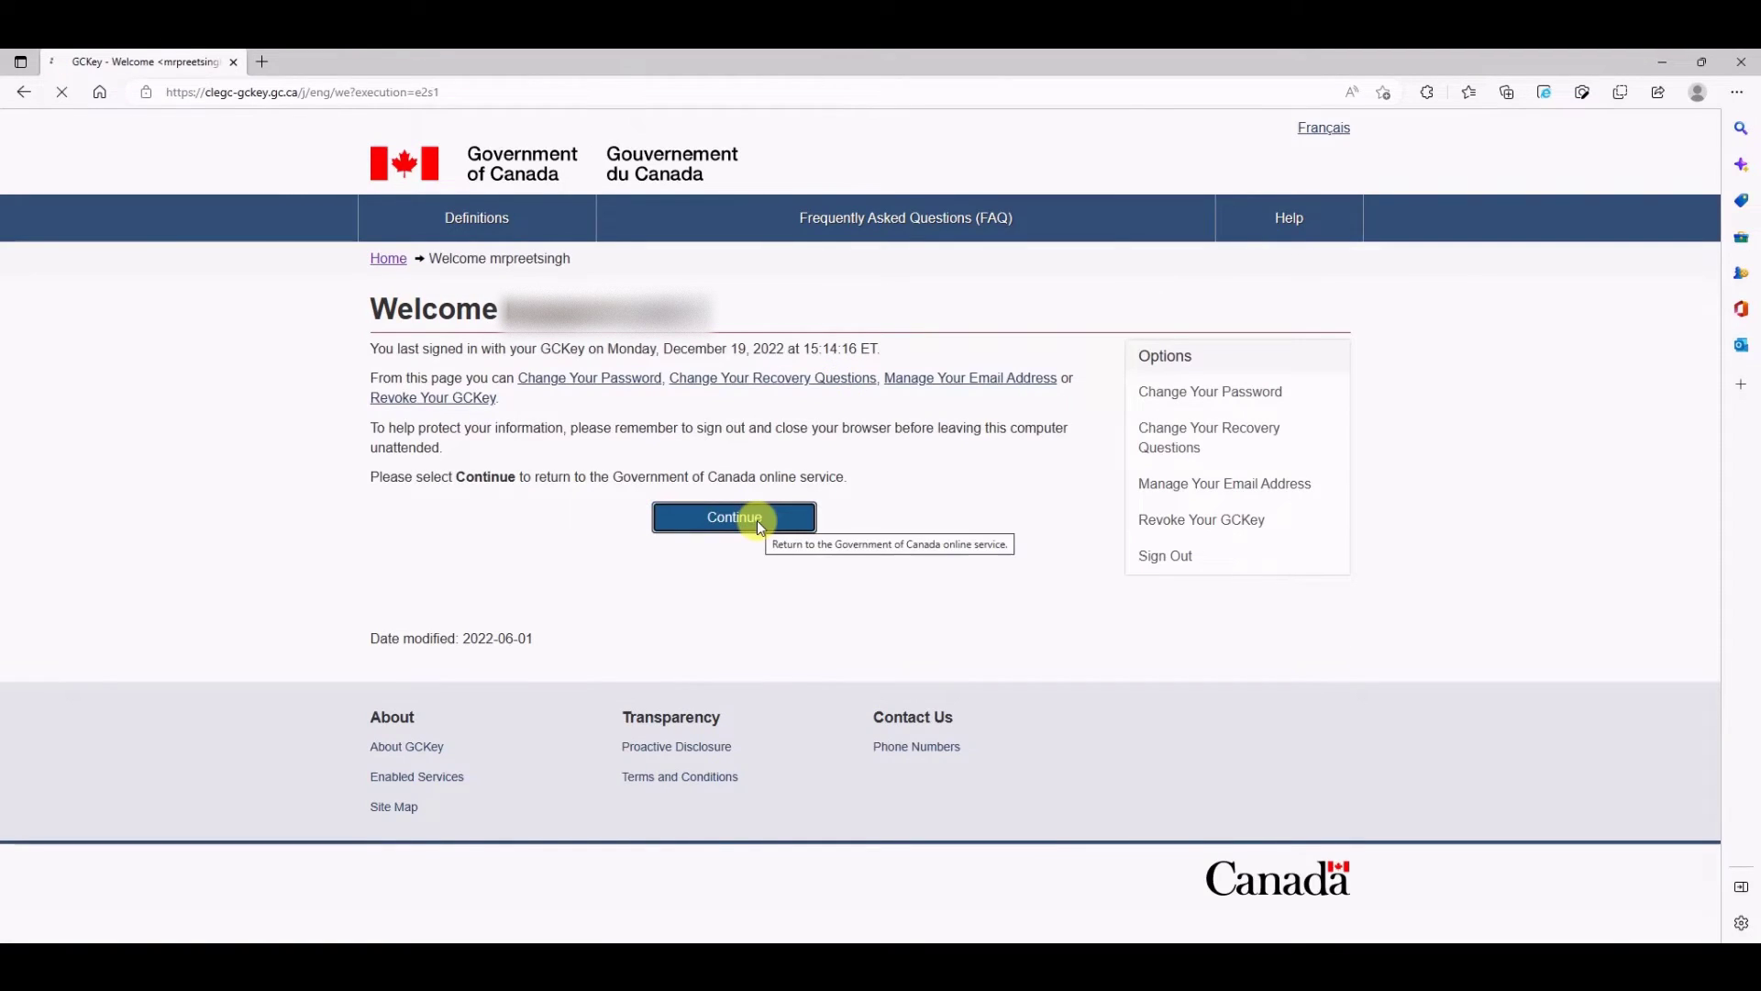
# Continue to the Government of Canada service, accept the terms and answer the secret question
pyautogui.click(734, 518)
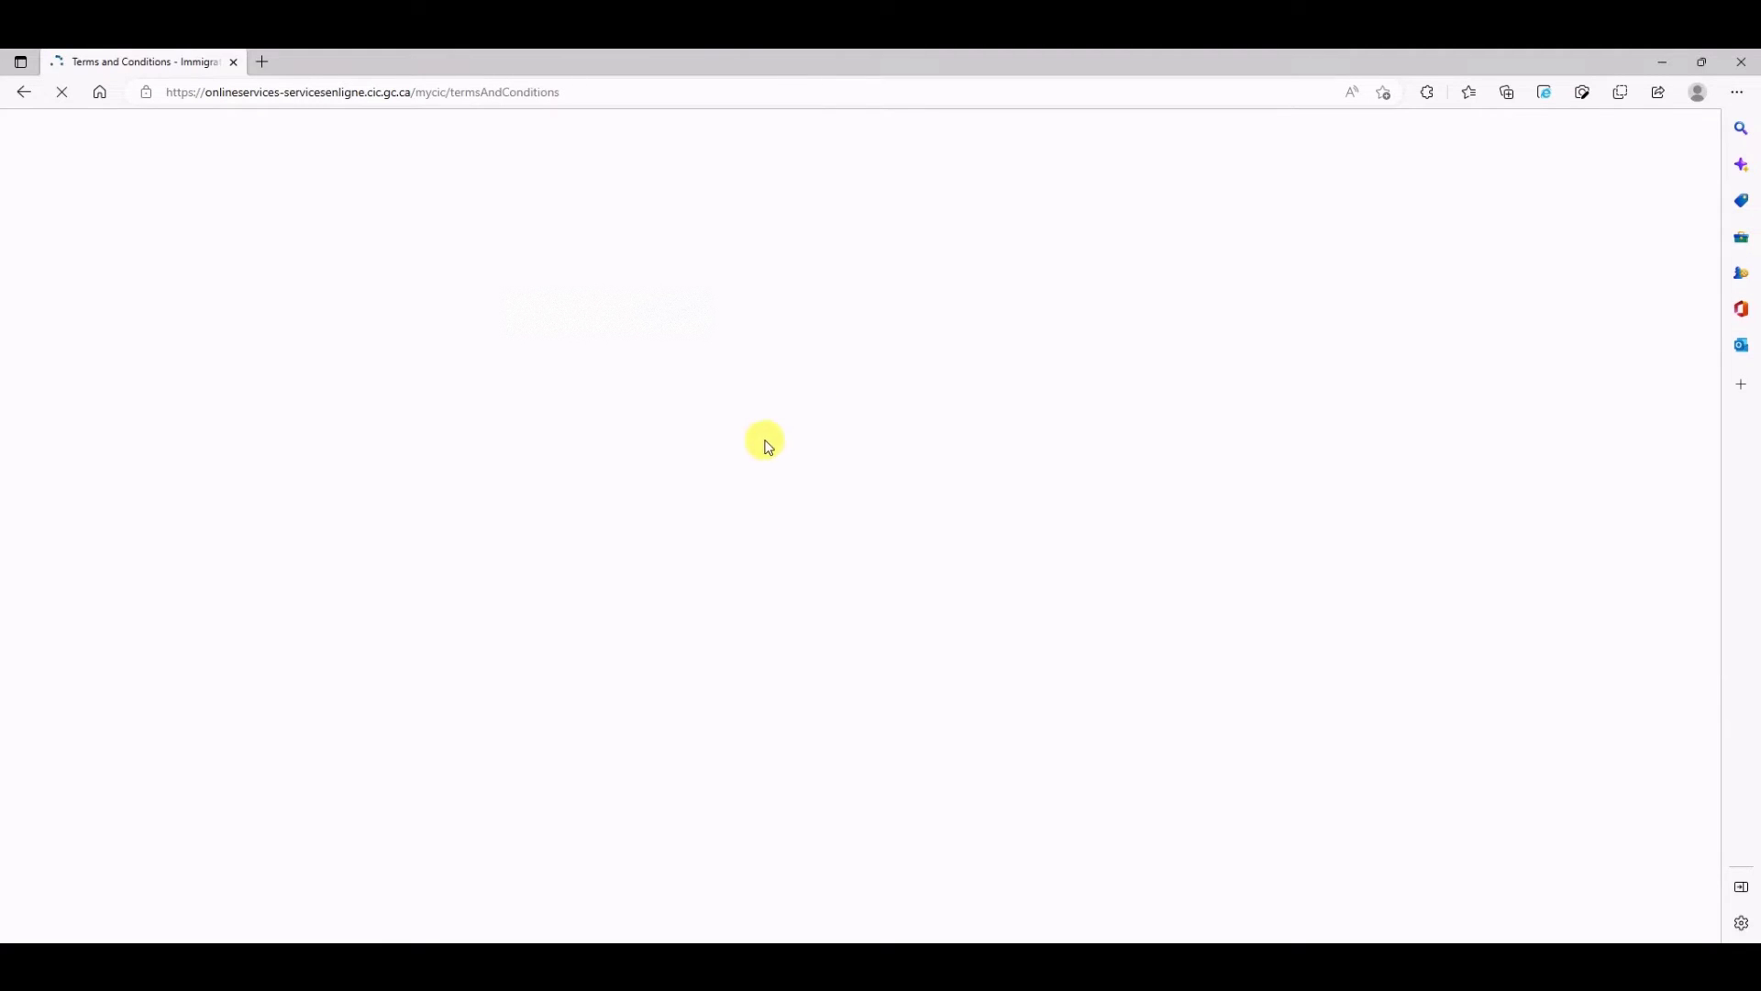
pyautogui.scroll(-5, 617, 550)
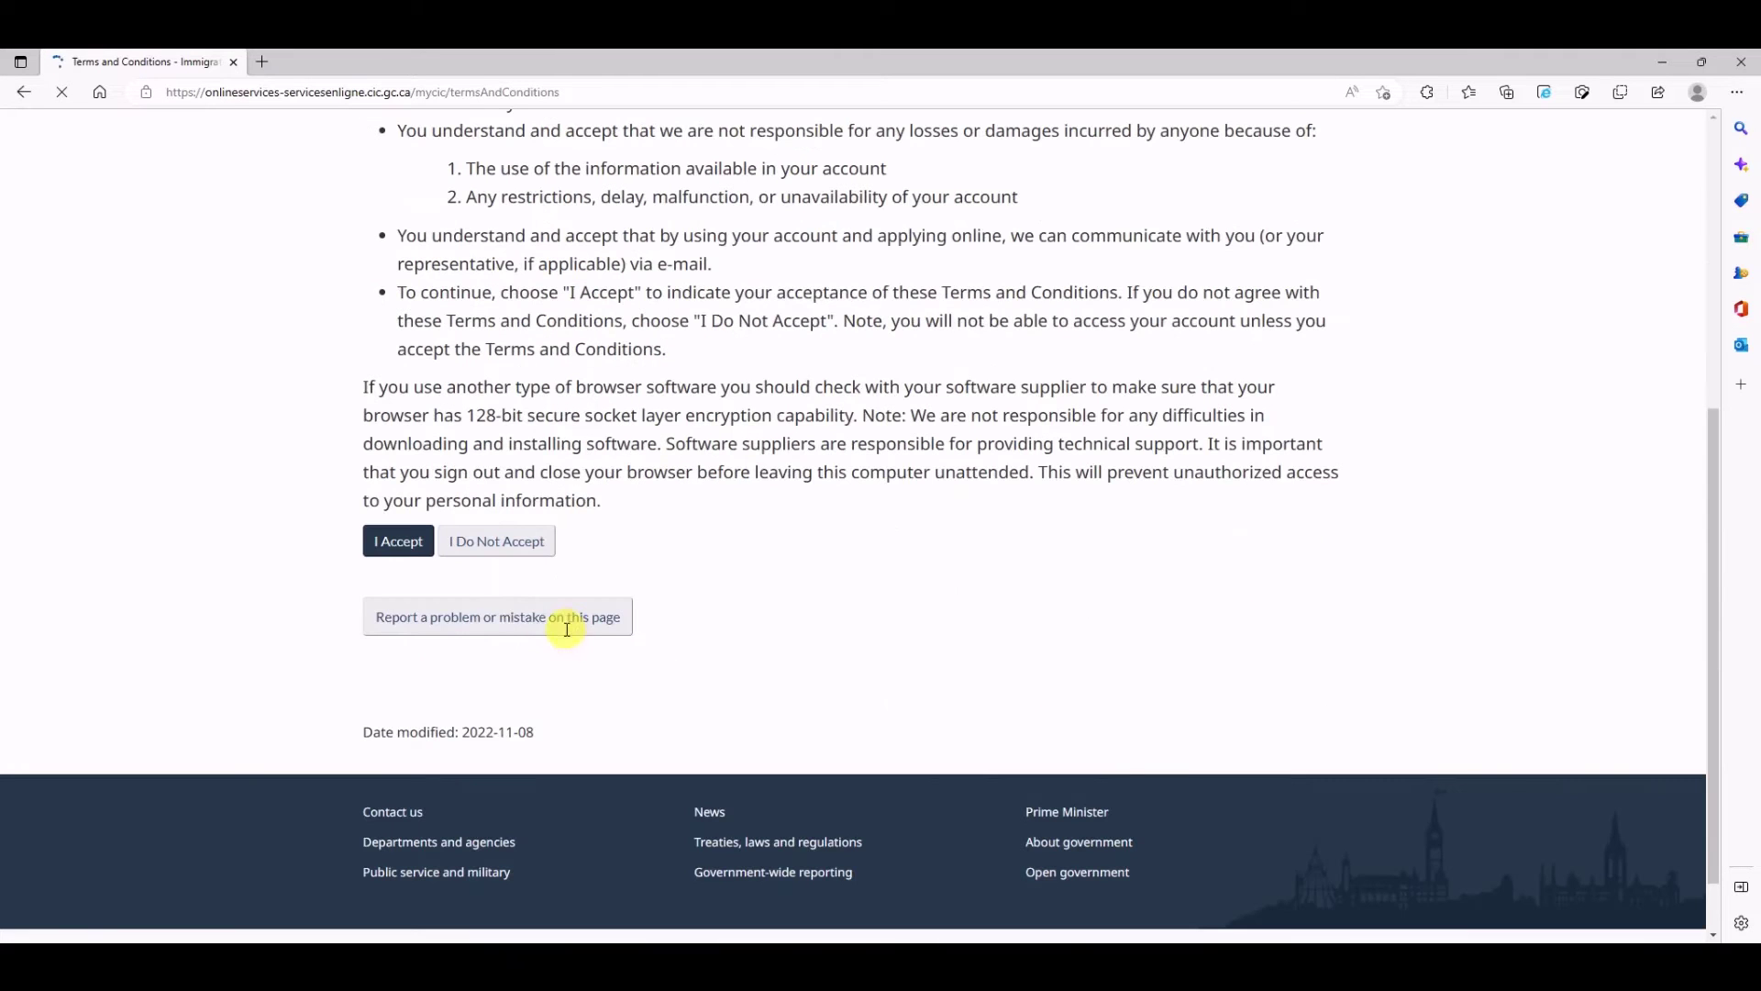
pyautogui.click(402, 541)
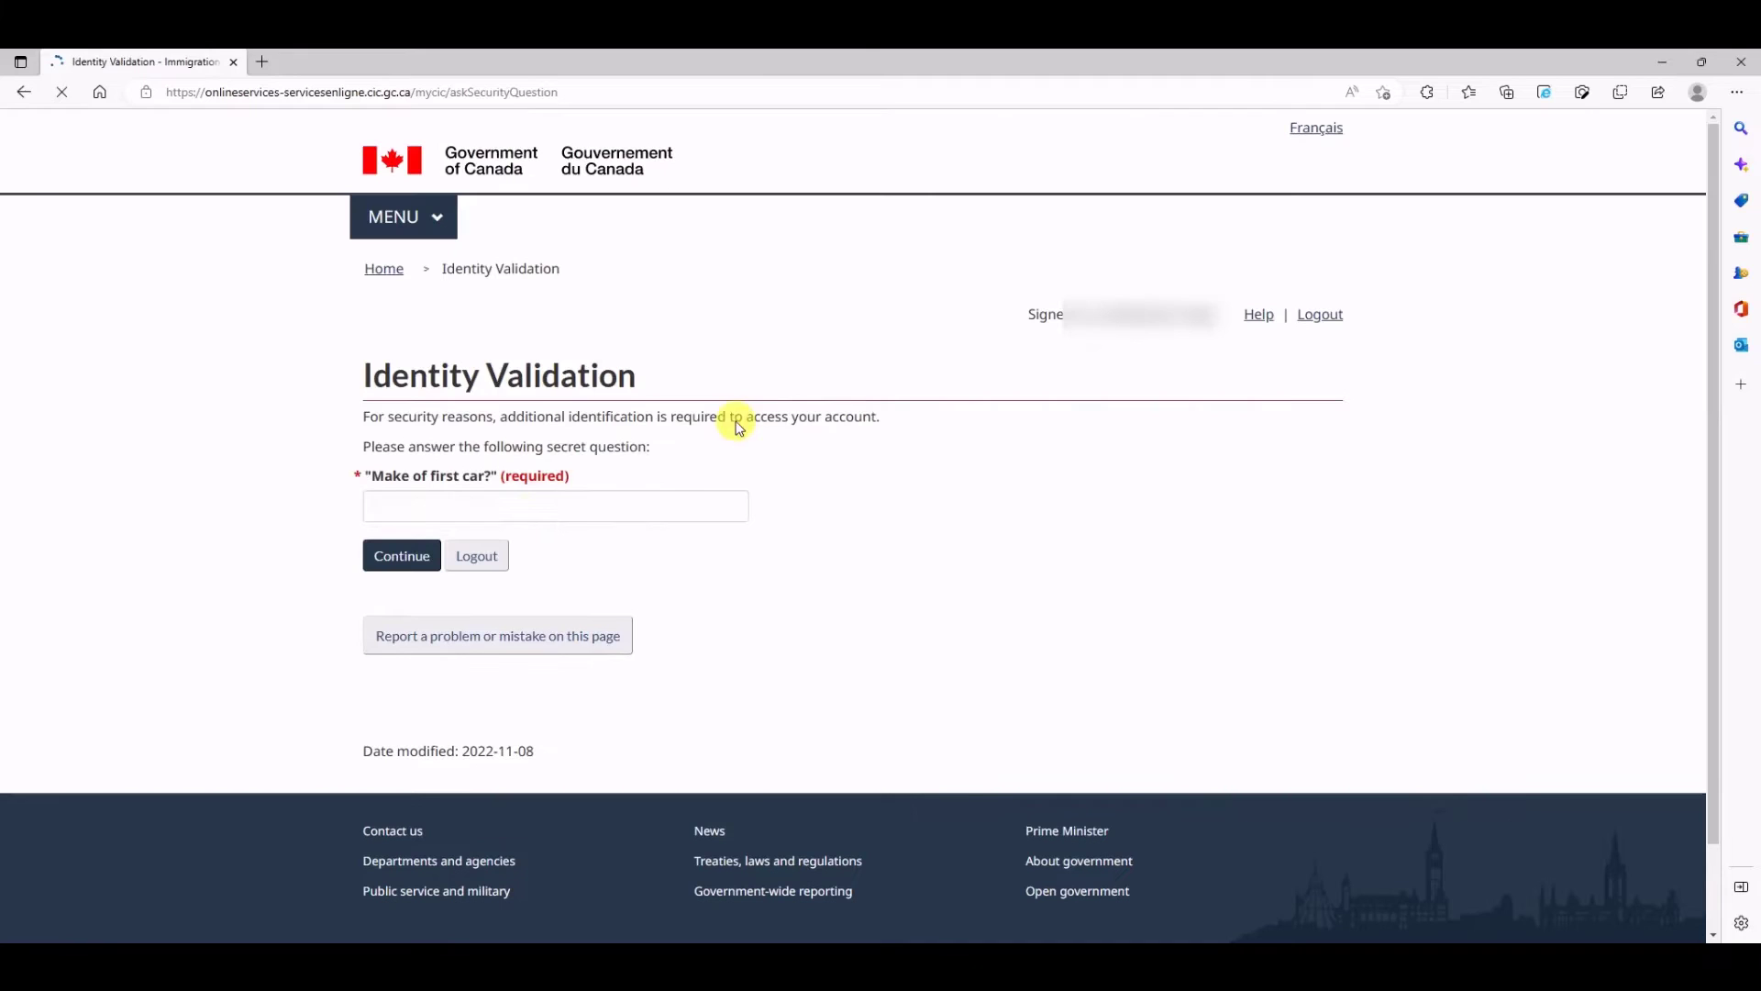
pyautogui.click(514, 507)
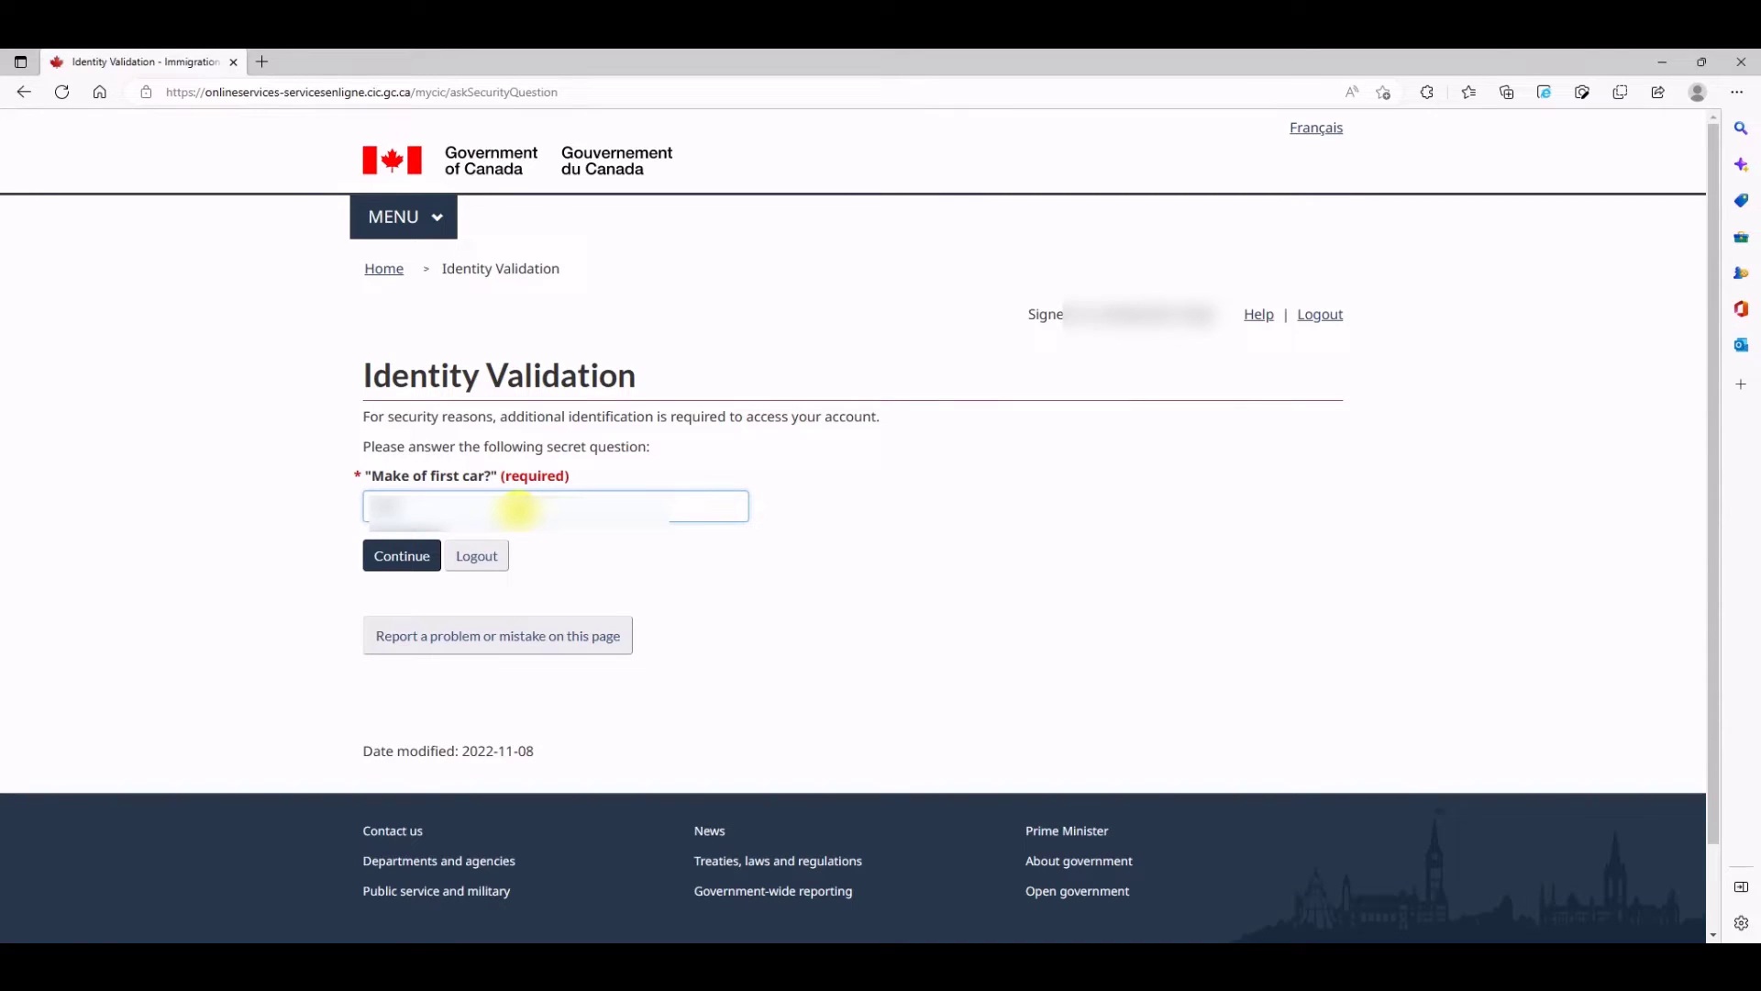
pyautogui.press('Return')
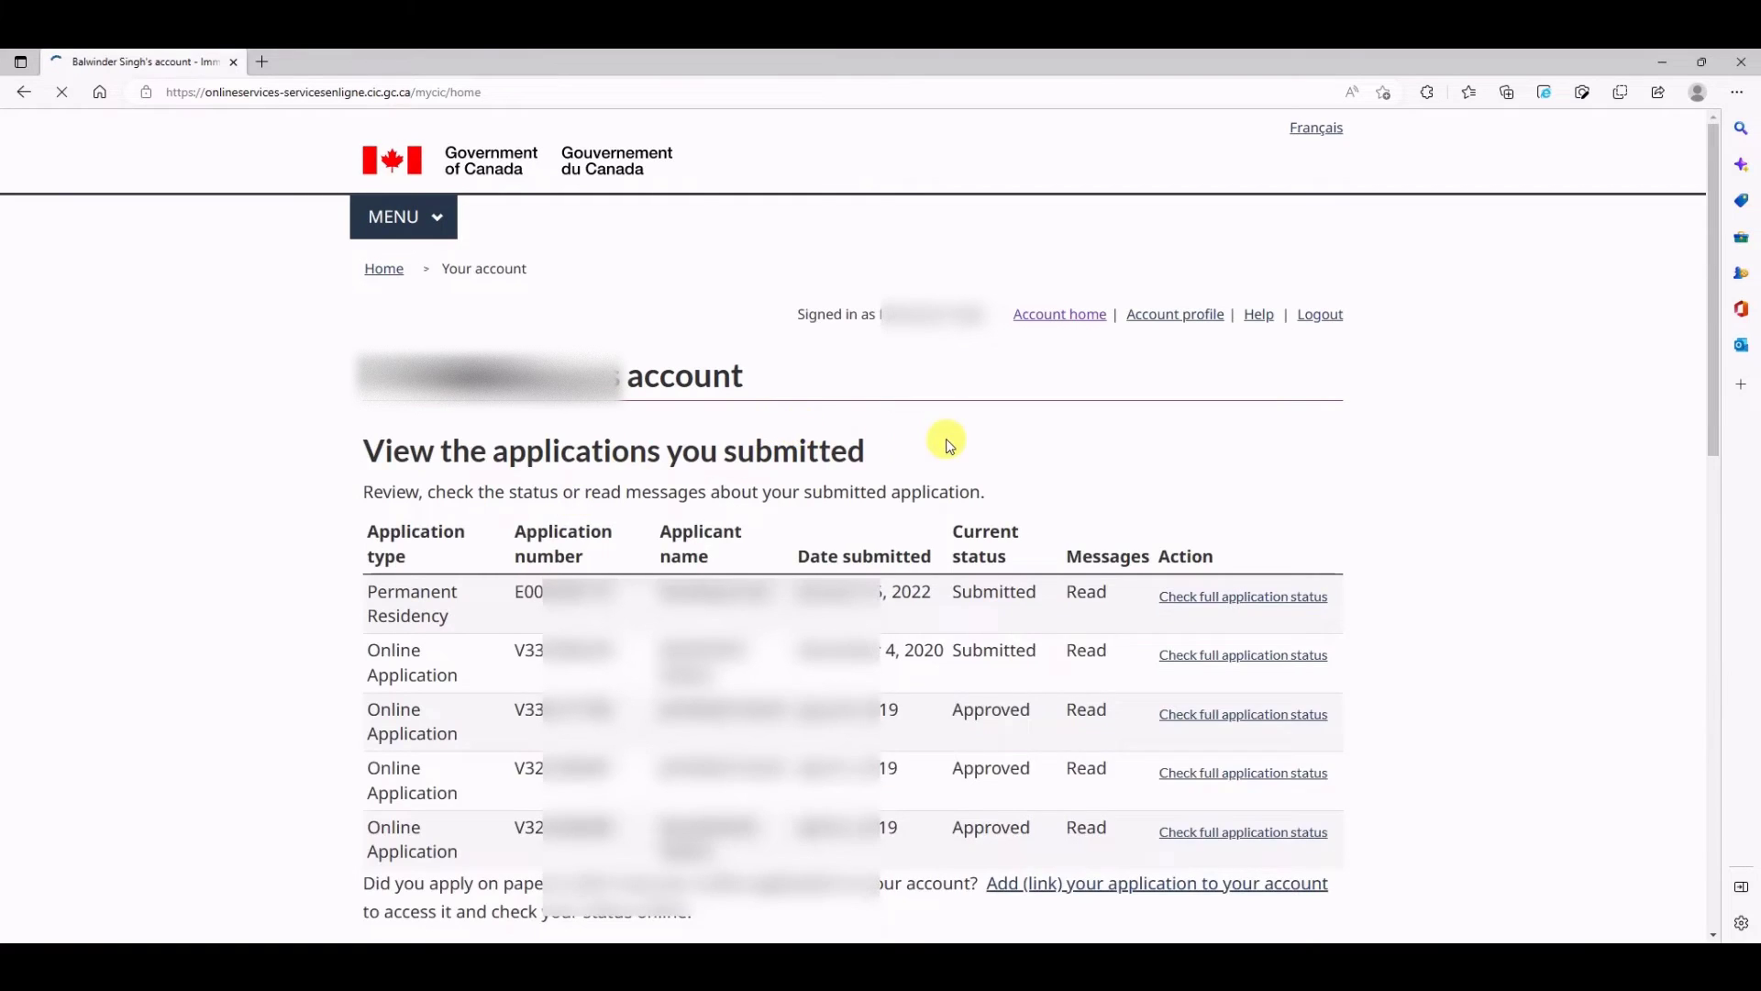
pyautogui.scroll(-3, 946, 444)
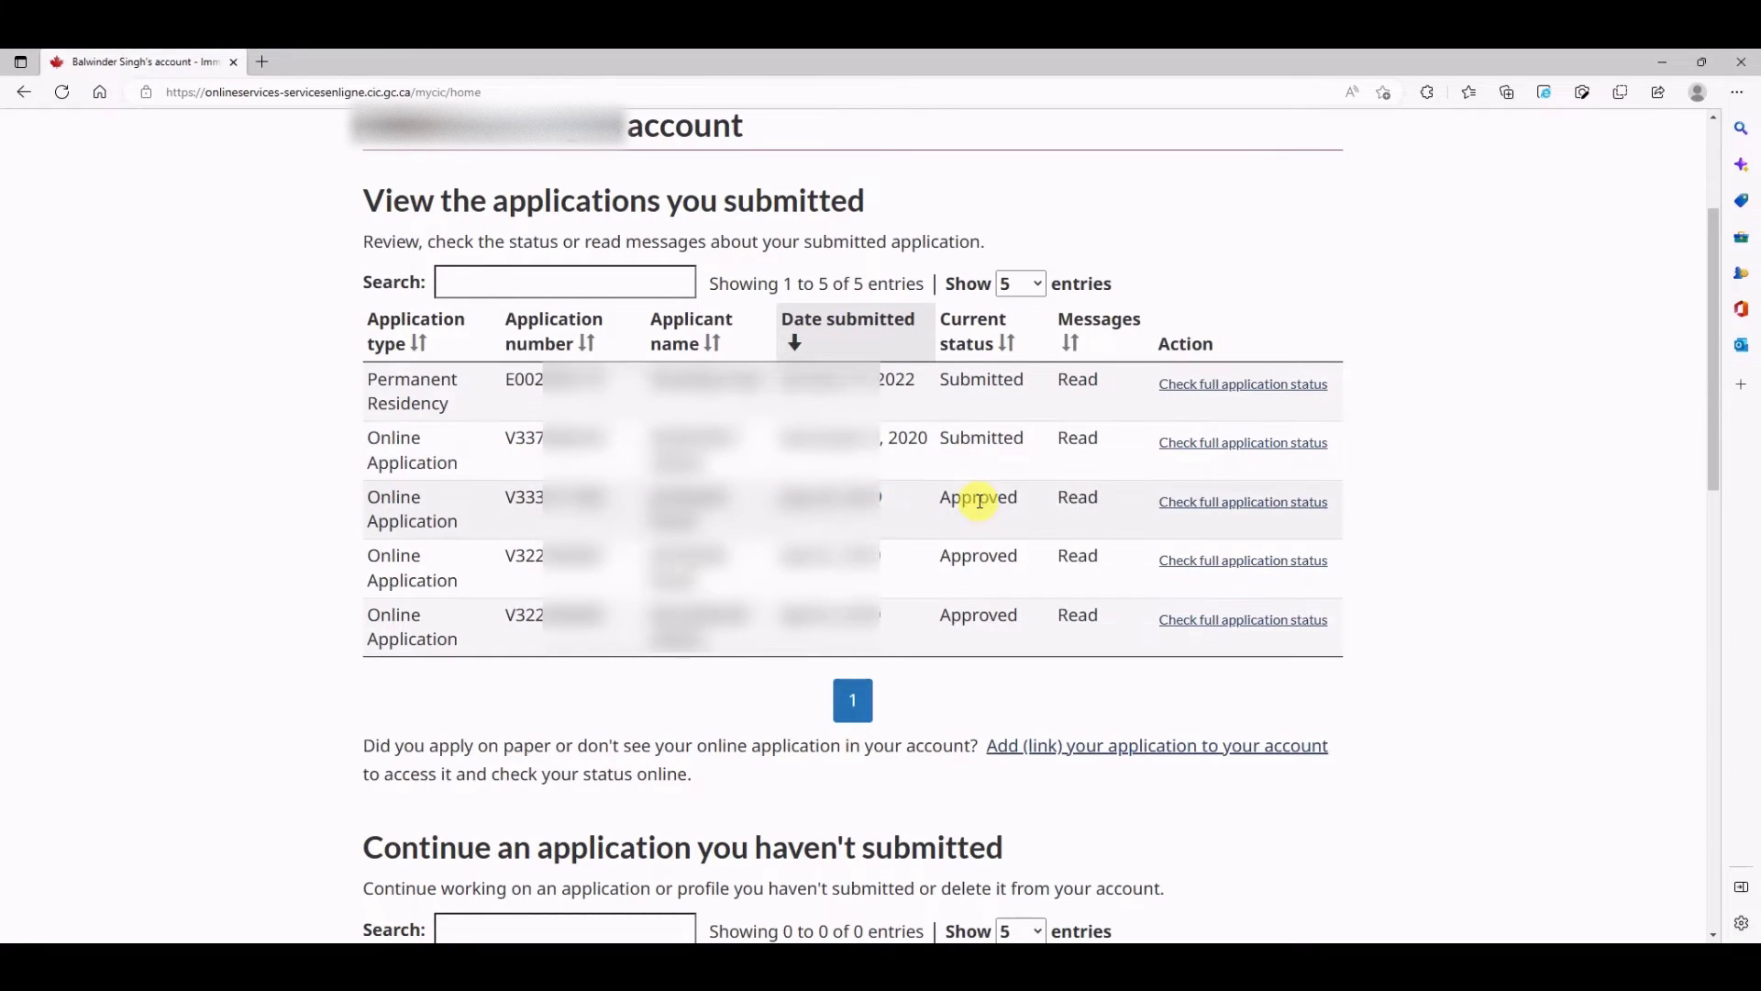
pyautogui.scroll(-4, 979, 500)
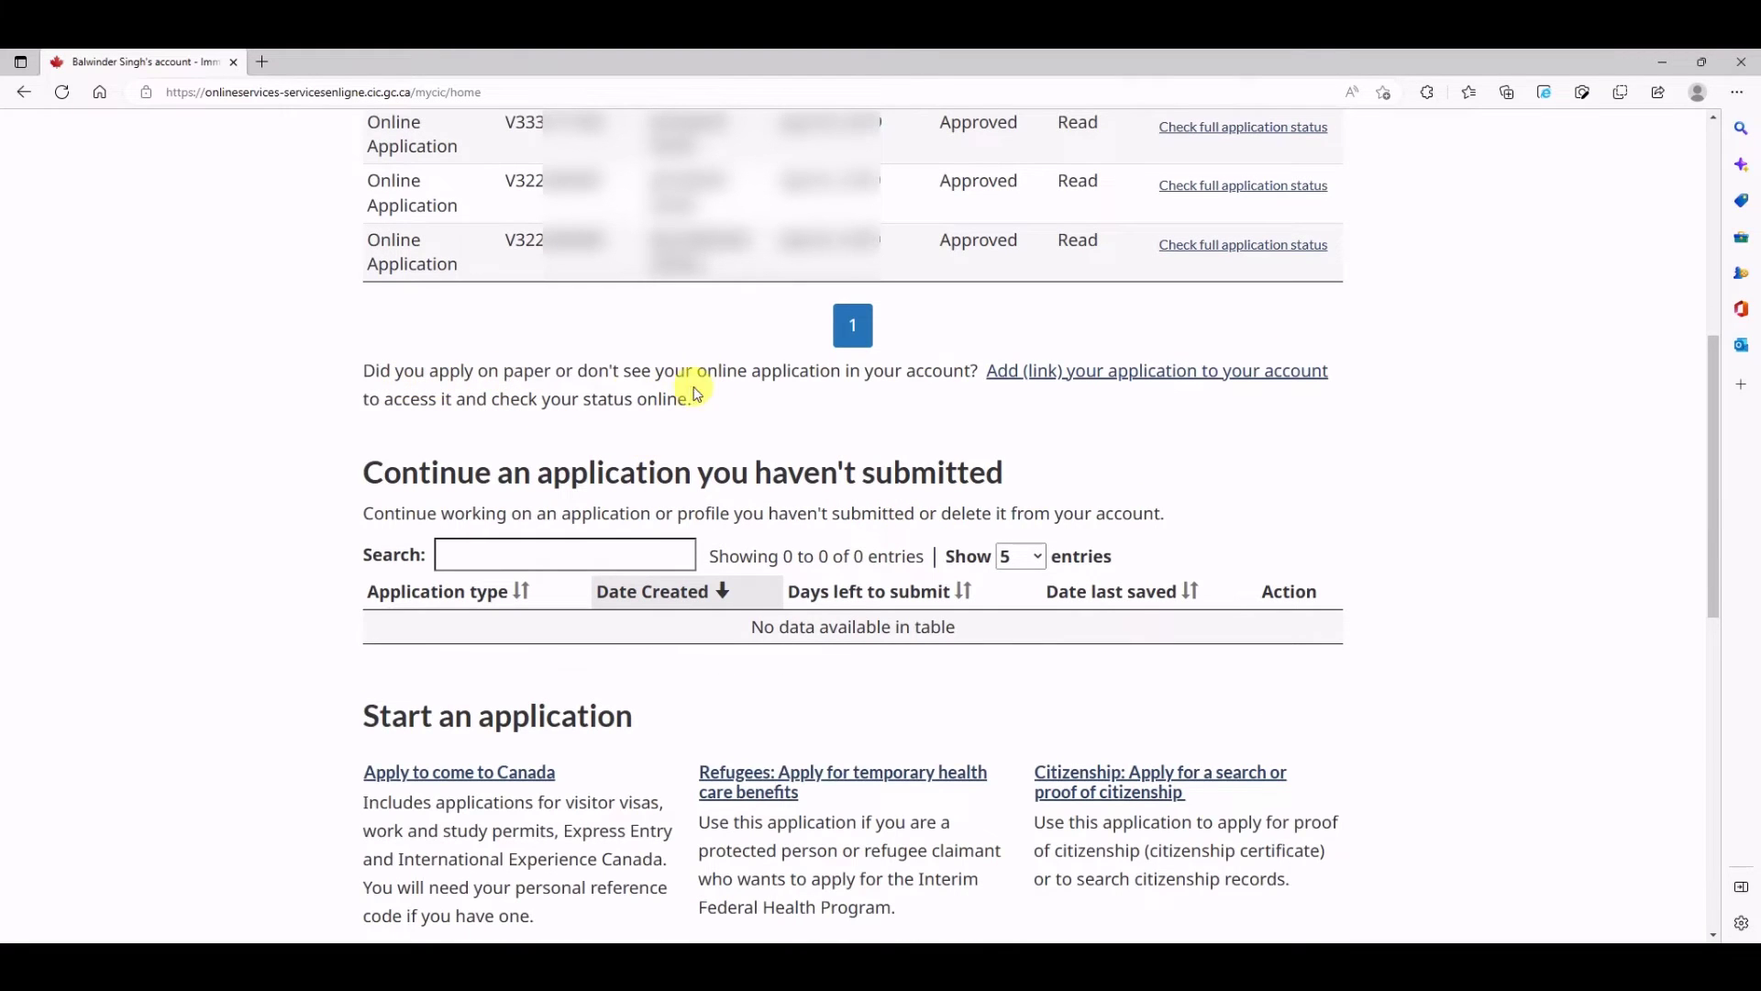
# Open 'Add (link) your application to your account' and scroll down to the Category dropdown
pyautogui.click(1111, 367)
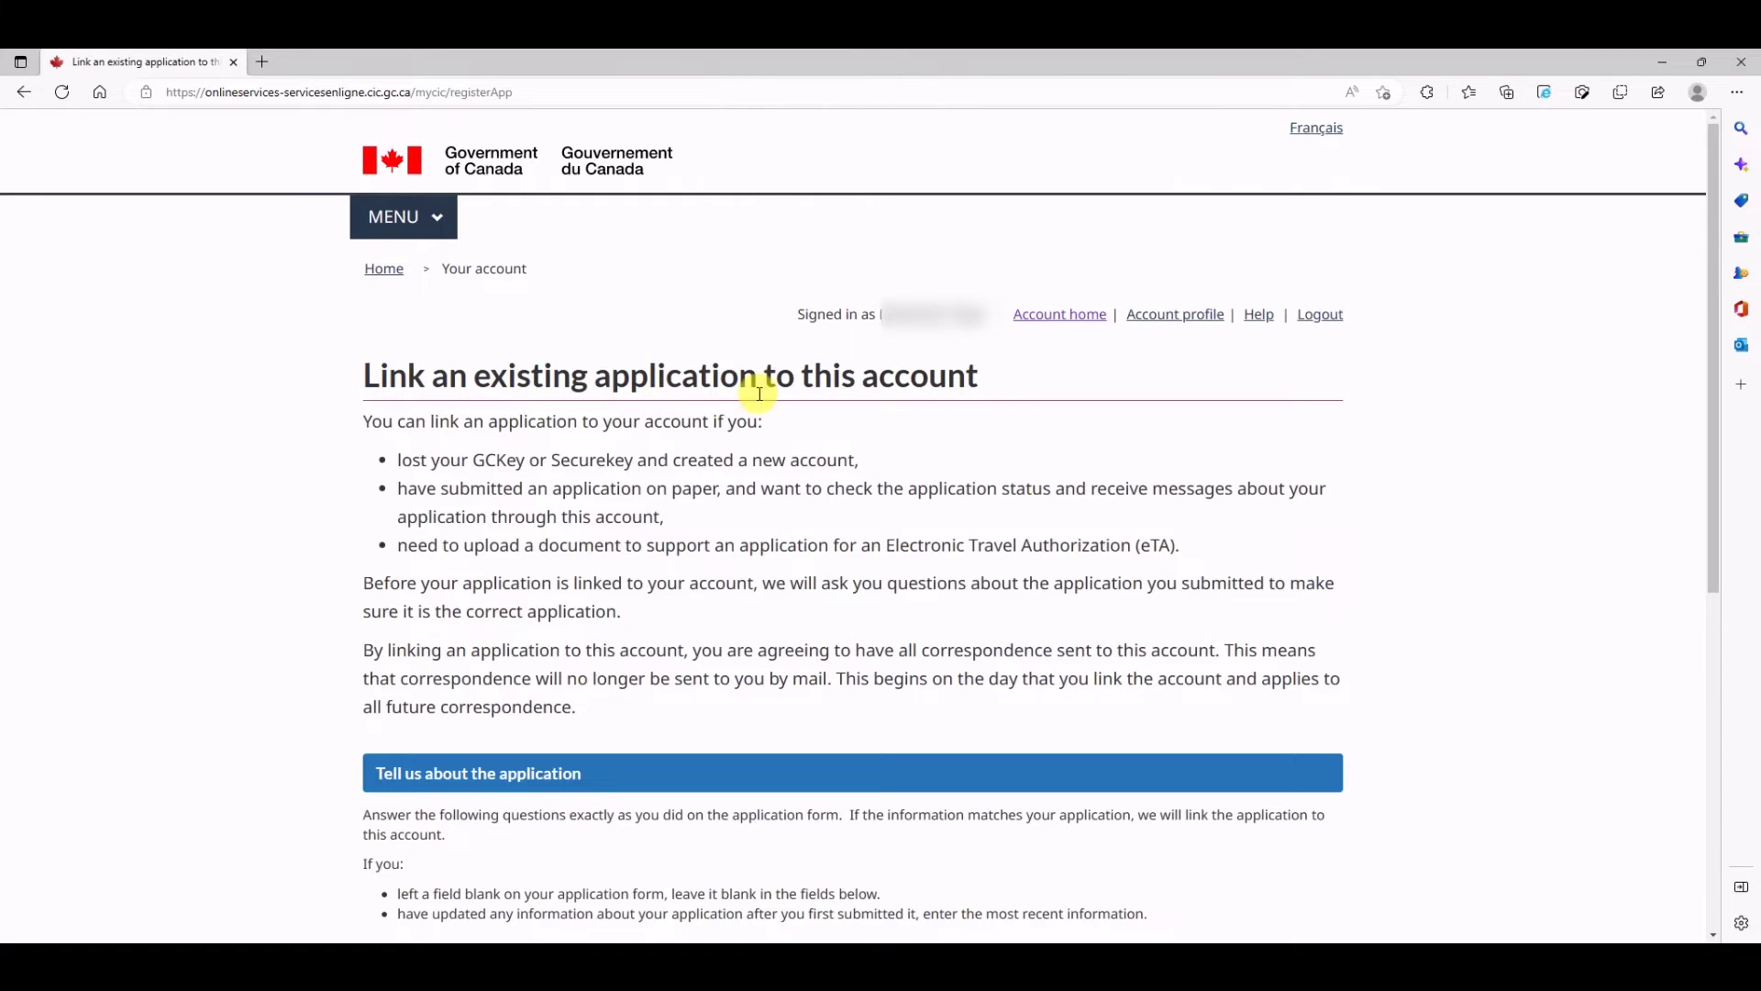
pyautogui.scroll(-4, 932, 477)
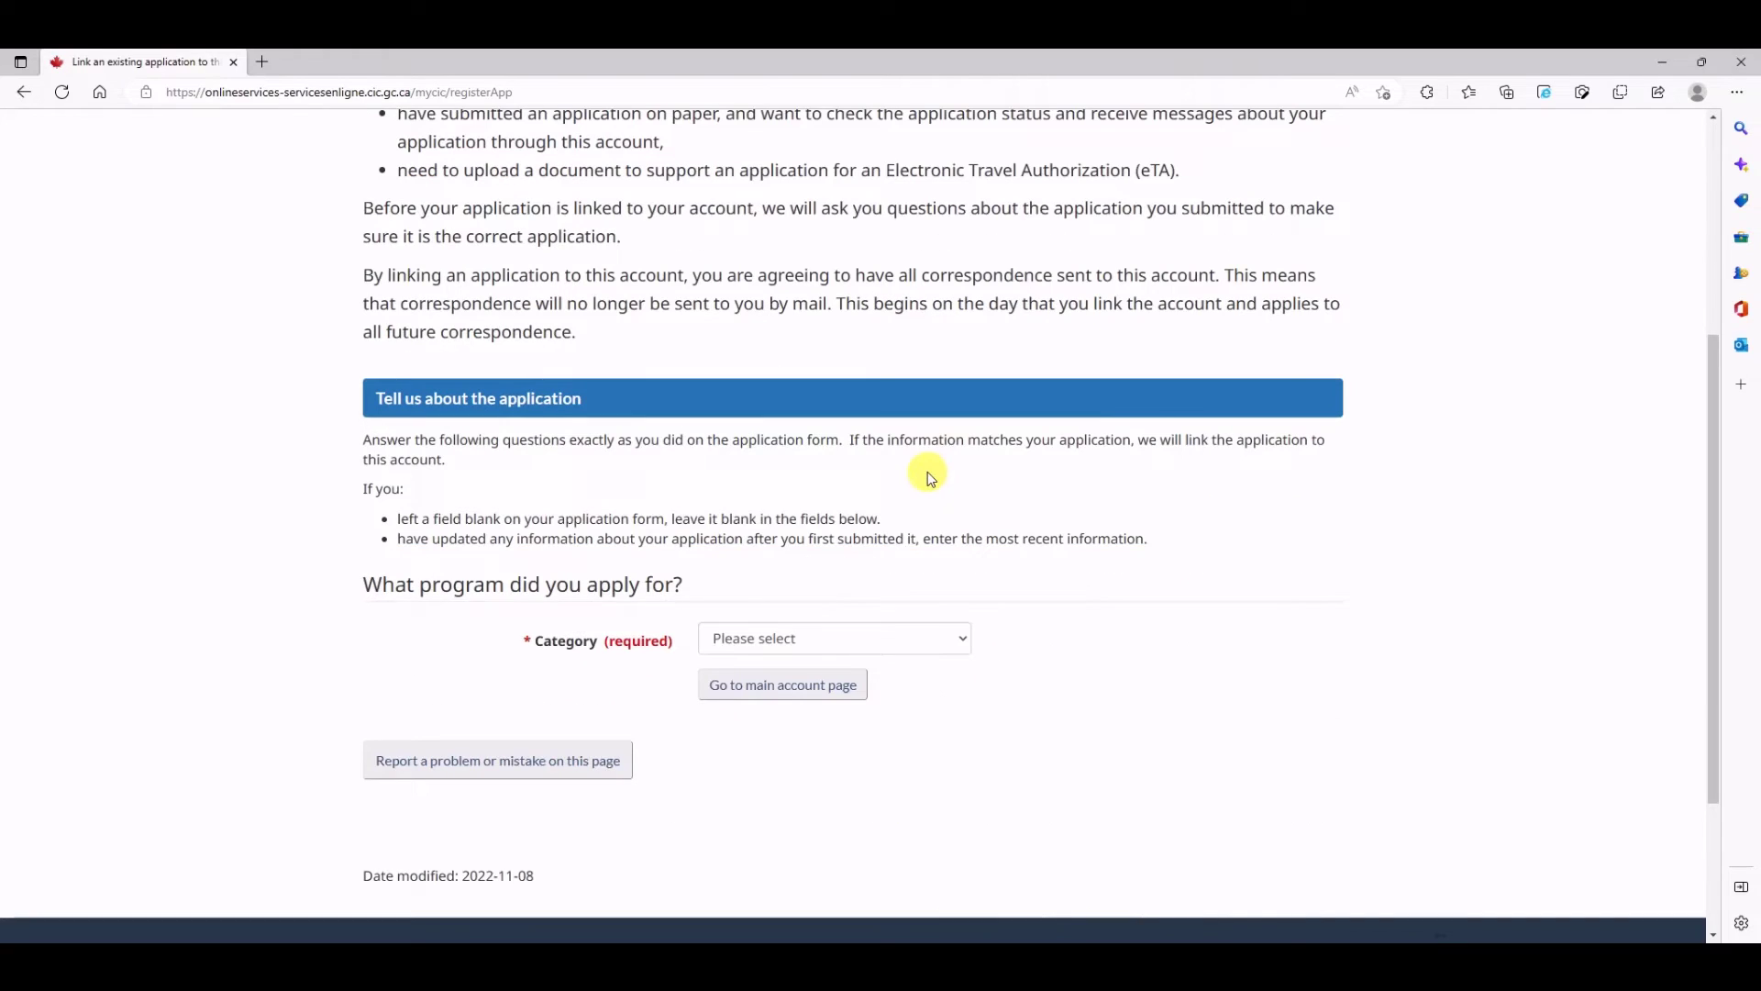
pyautogui.scroll(-2, 911, 445)
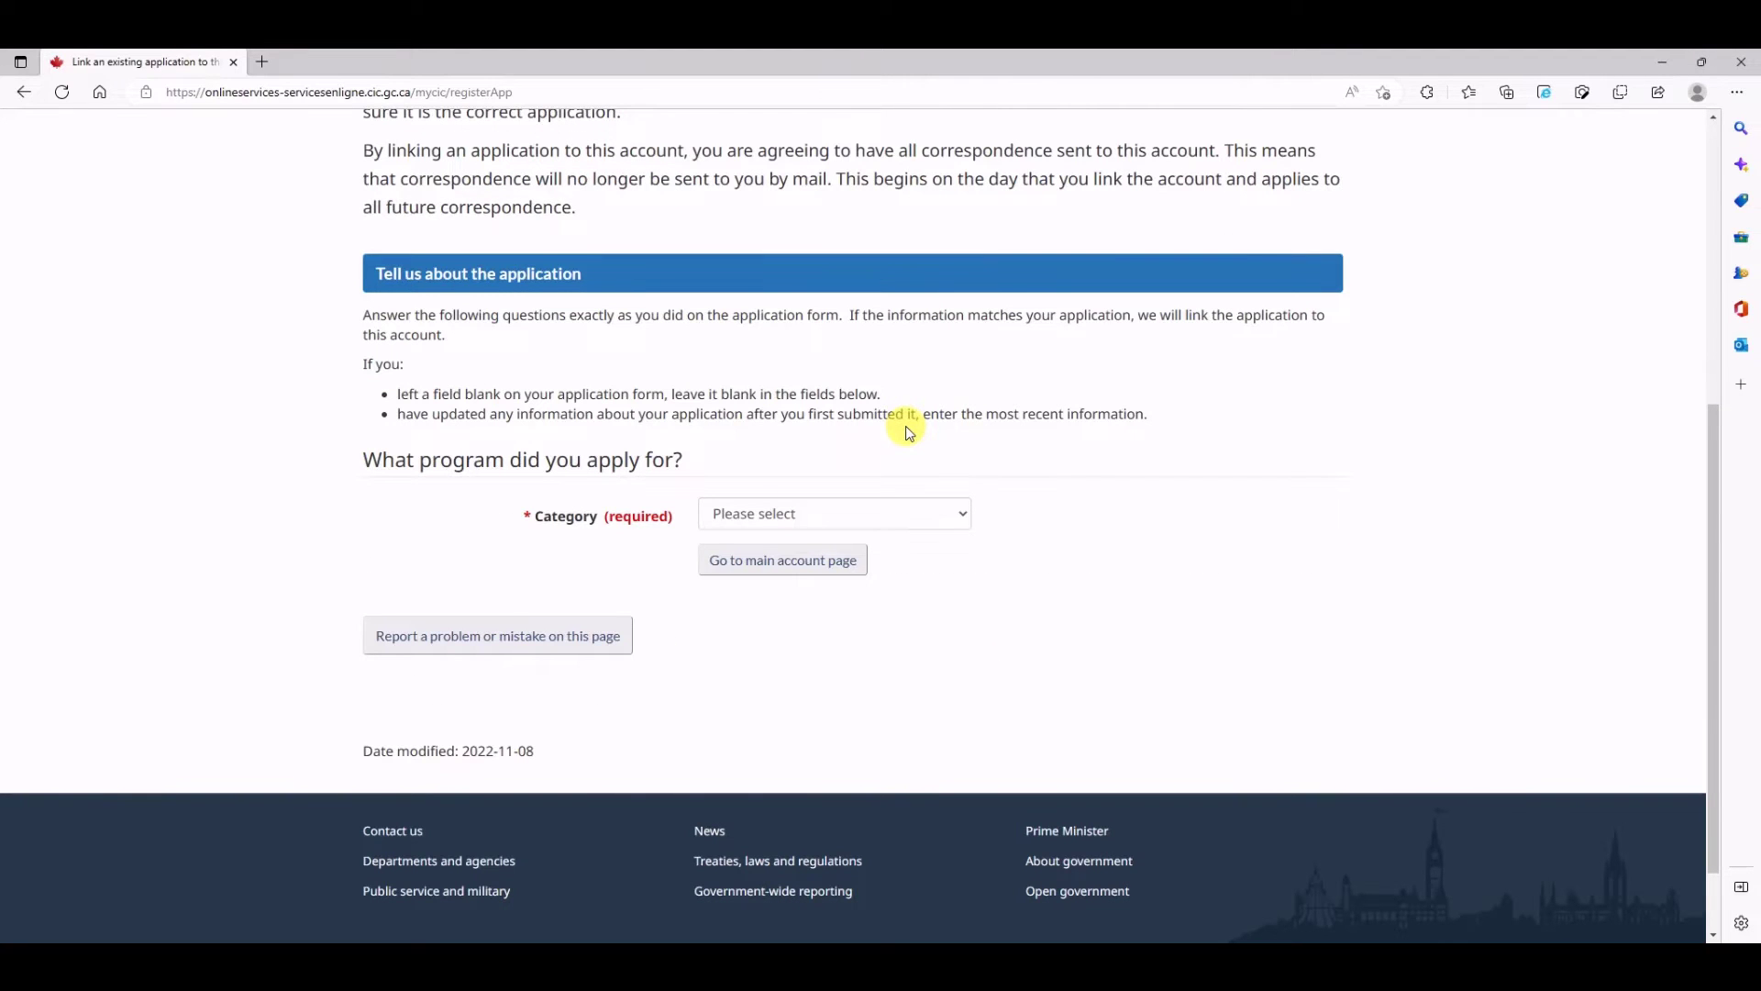
pyautogui.scroll(-1, 910, 412)
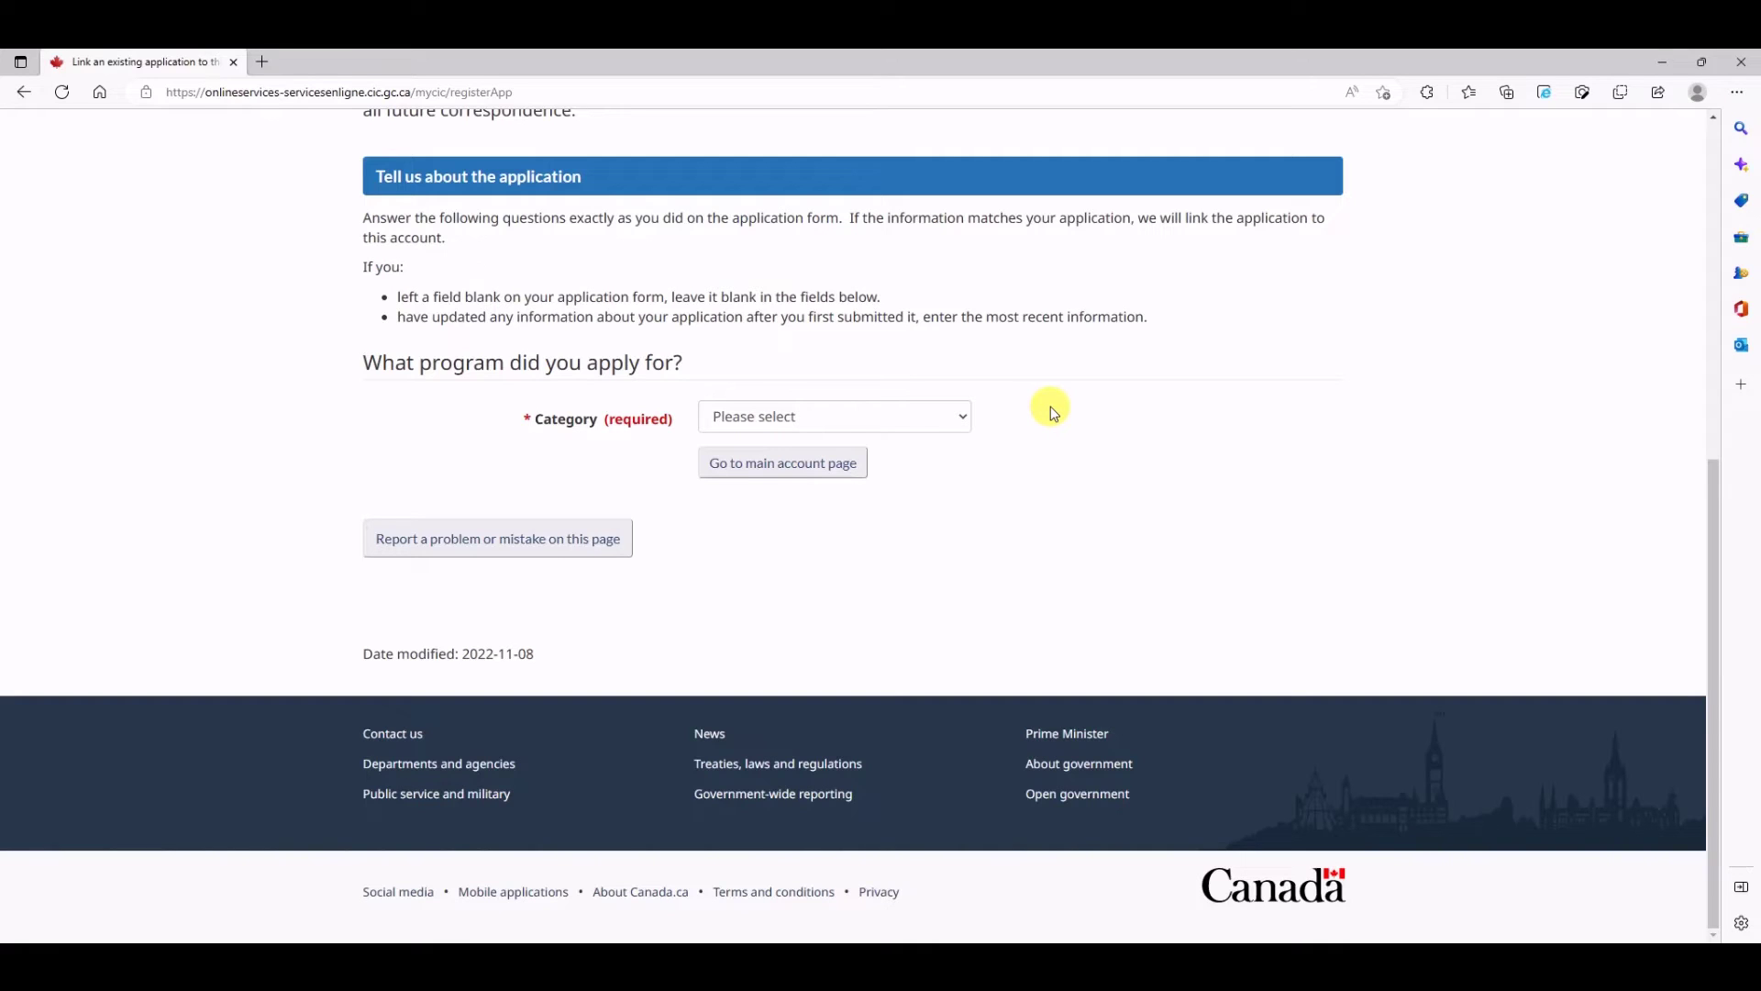
# Choose Permanent Residence as category and Home Child Care Provider Pilot as sub-category
pyautogui.click(952, 415)
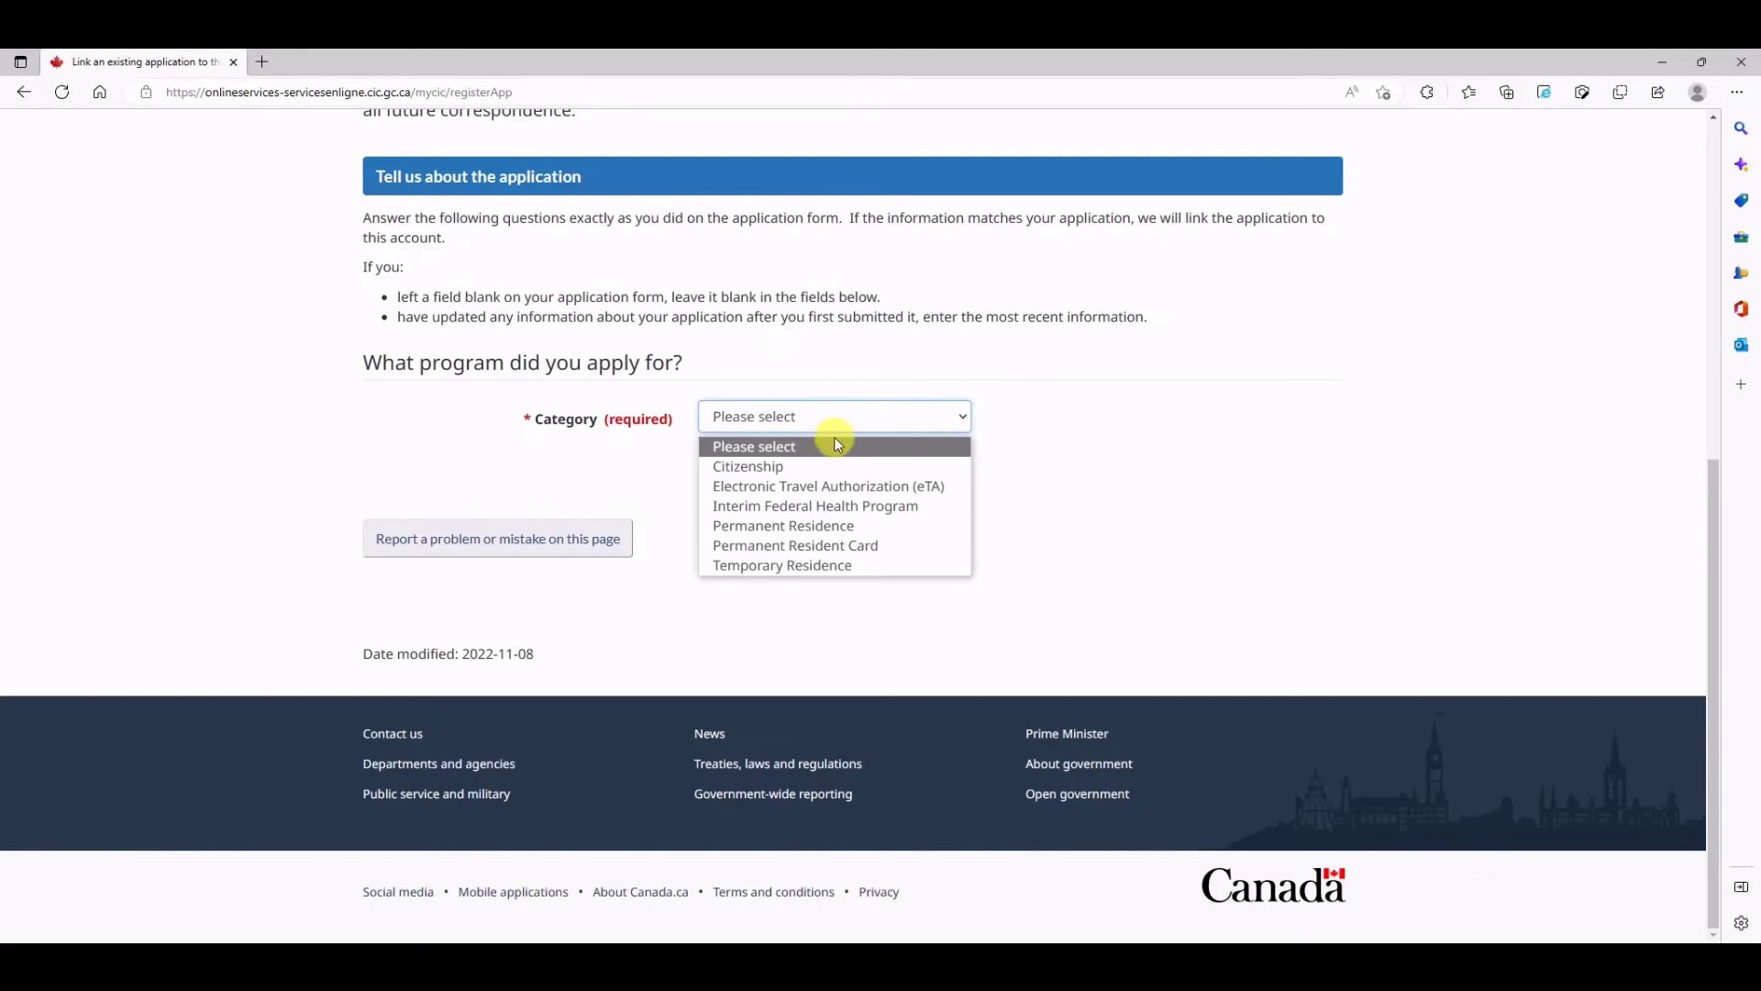
pyautogui.click(780, 531)
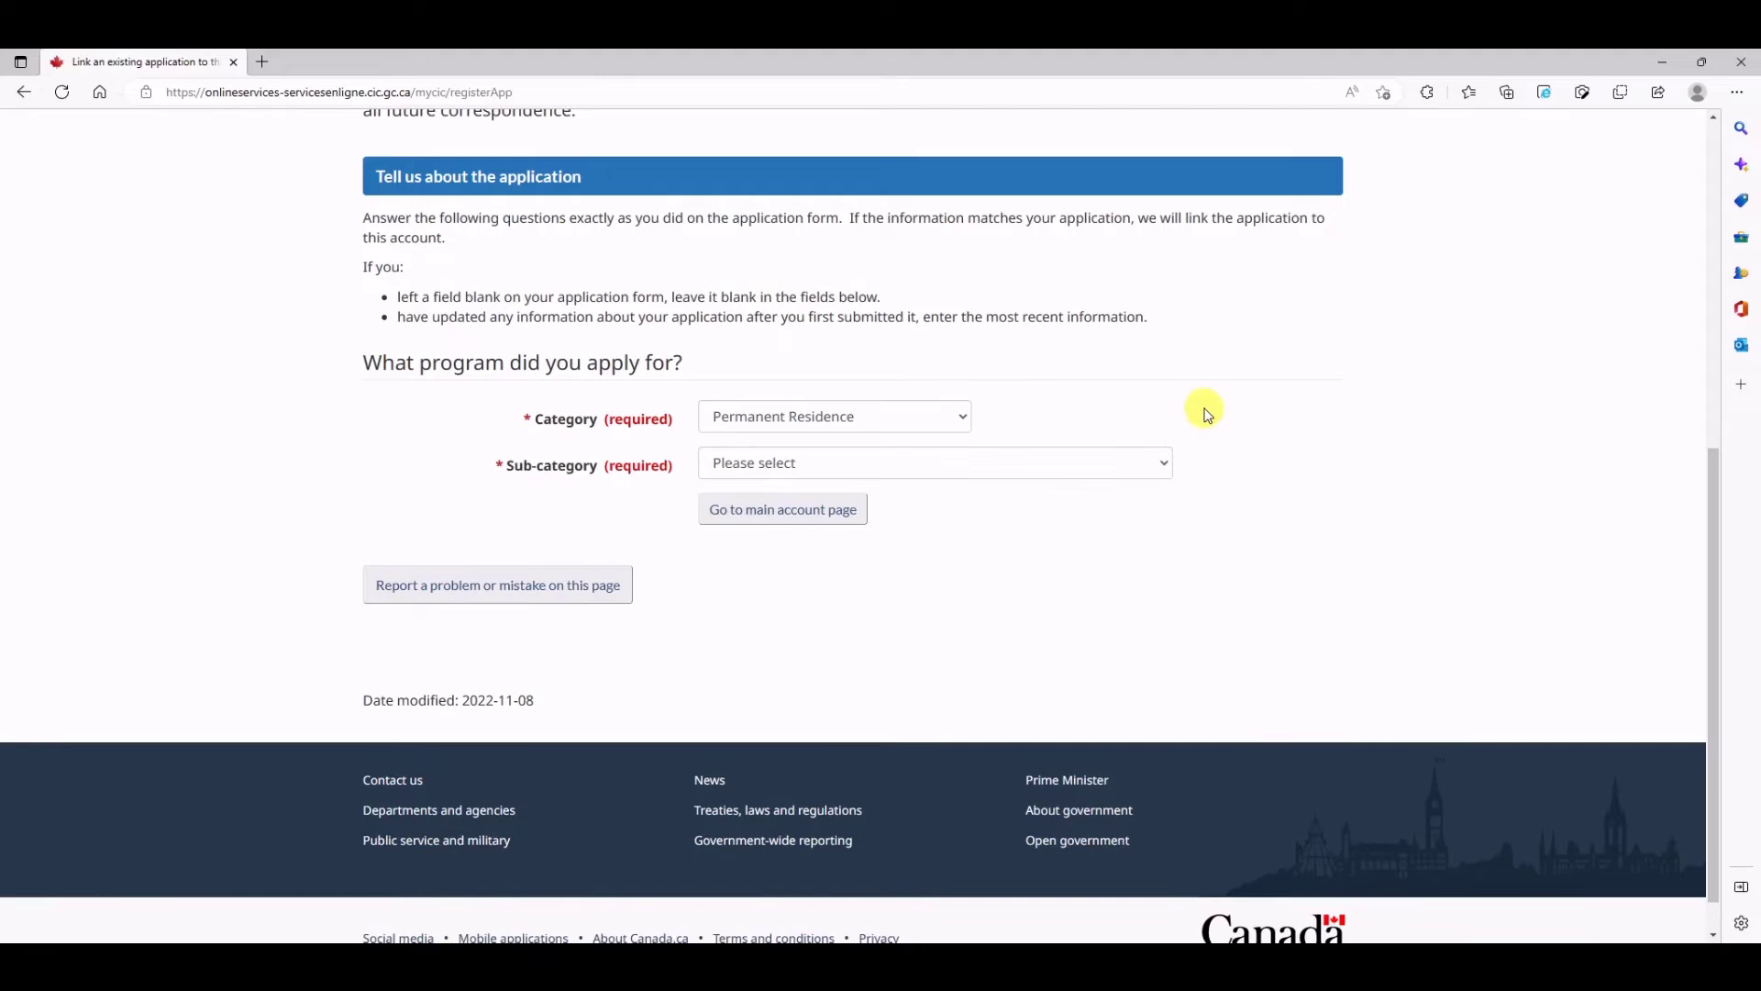
pyautogui.click(960, 481)
pyautogui.scroll(-3, 917, 642)
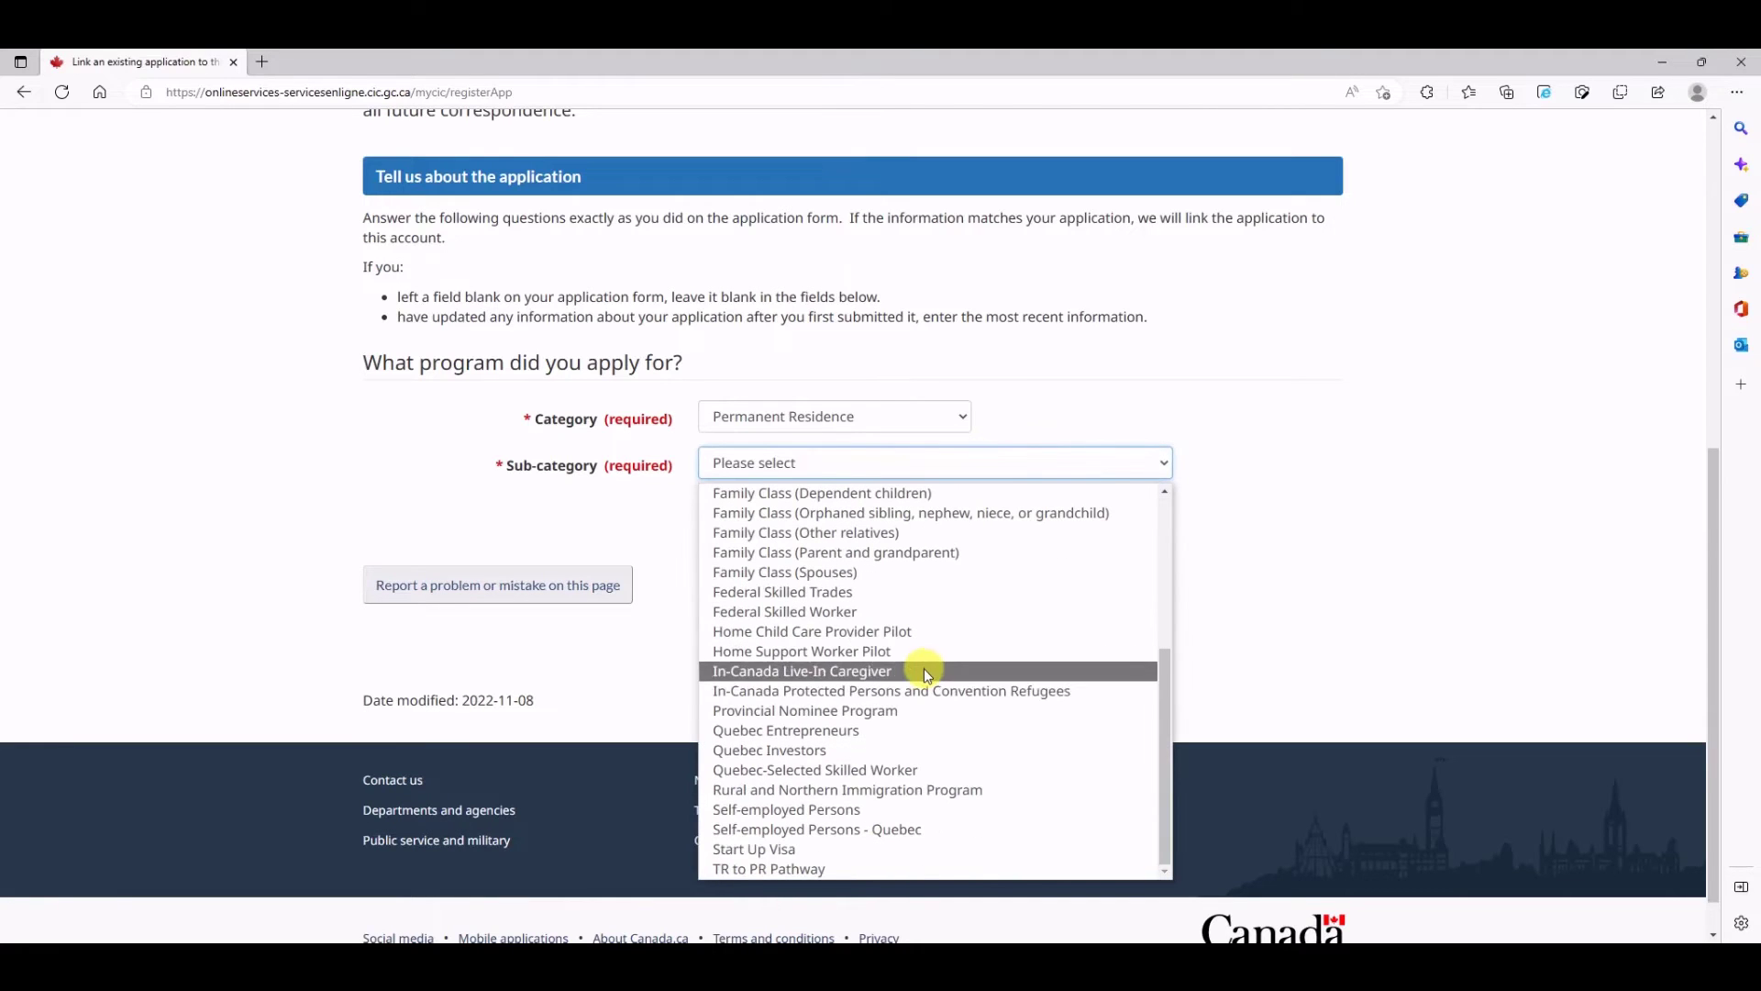
pyautogui.scroll(4, 890, 697)
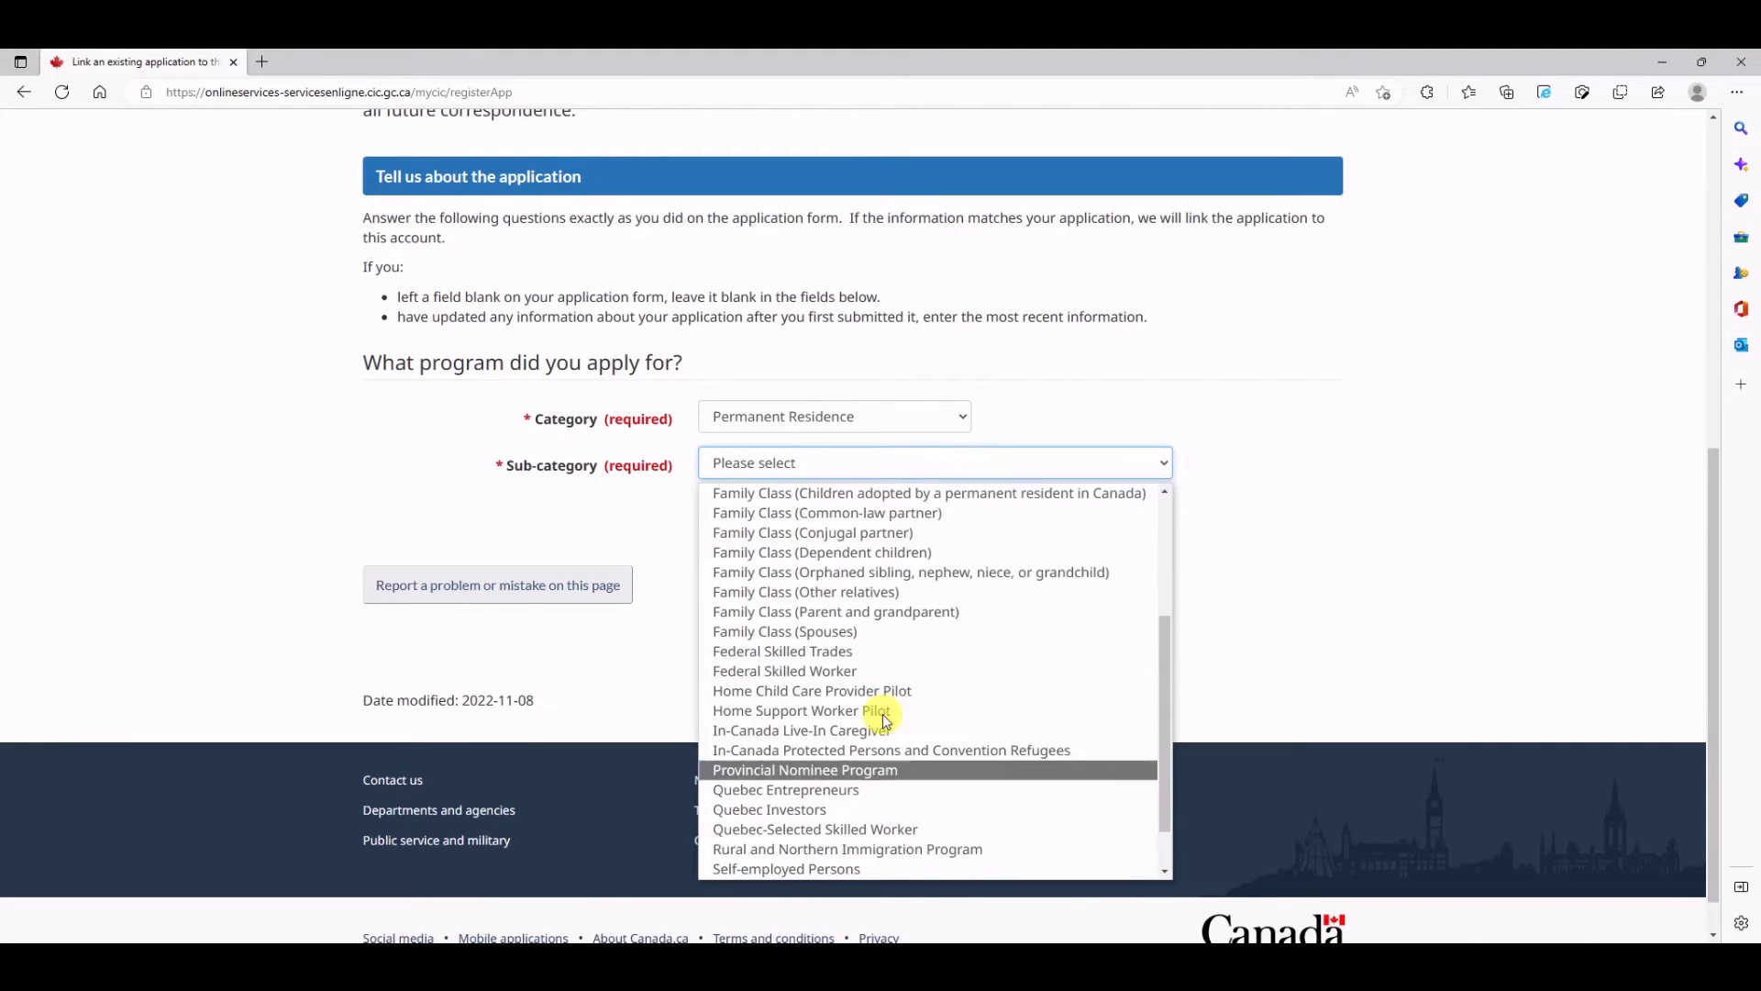
pyautogui.scroll(-4, 872, 683)
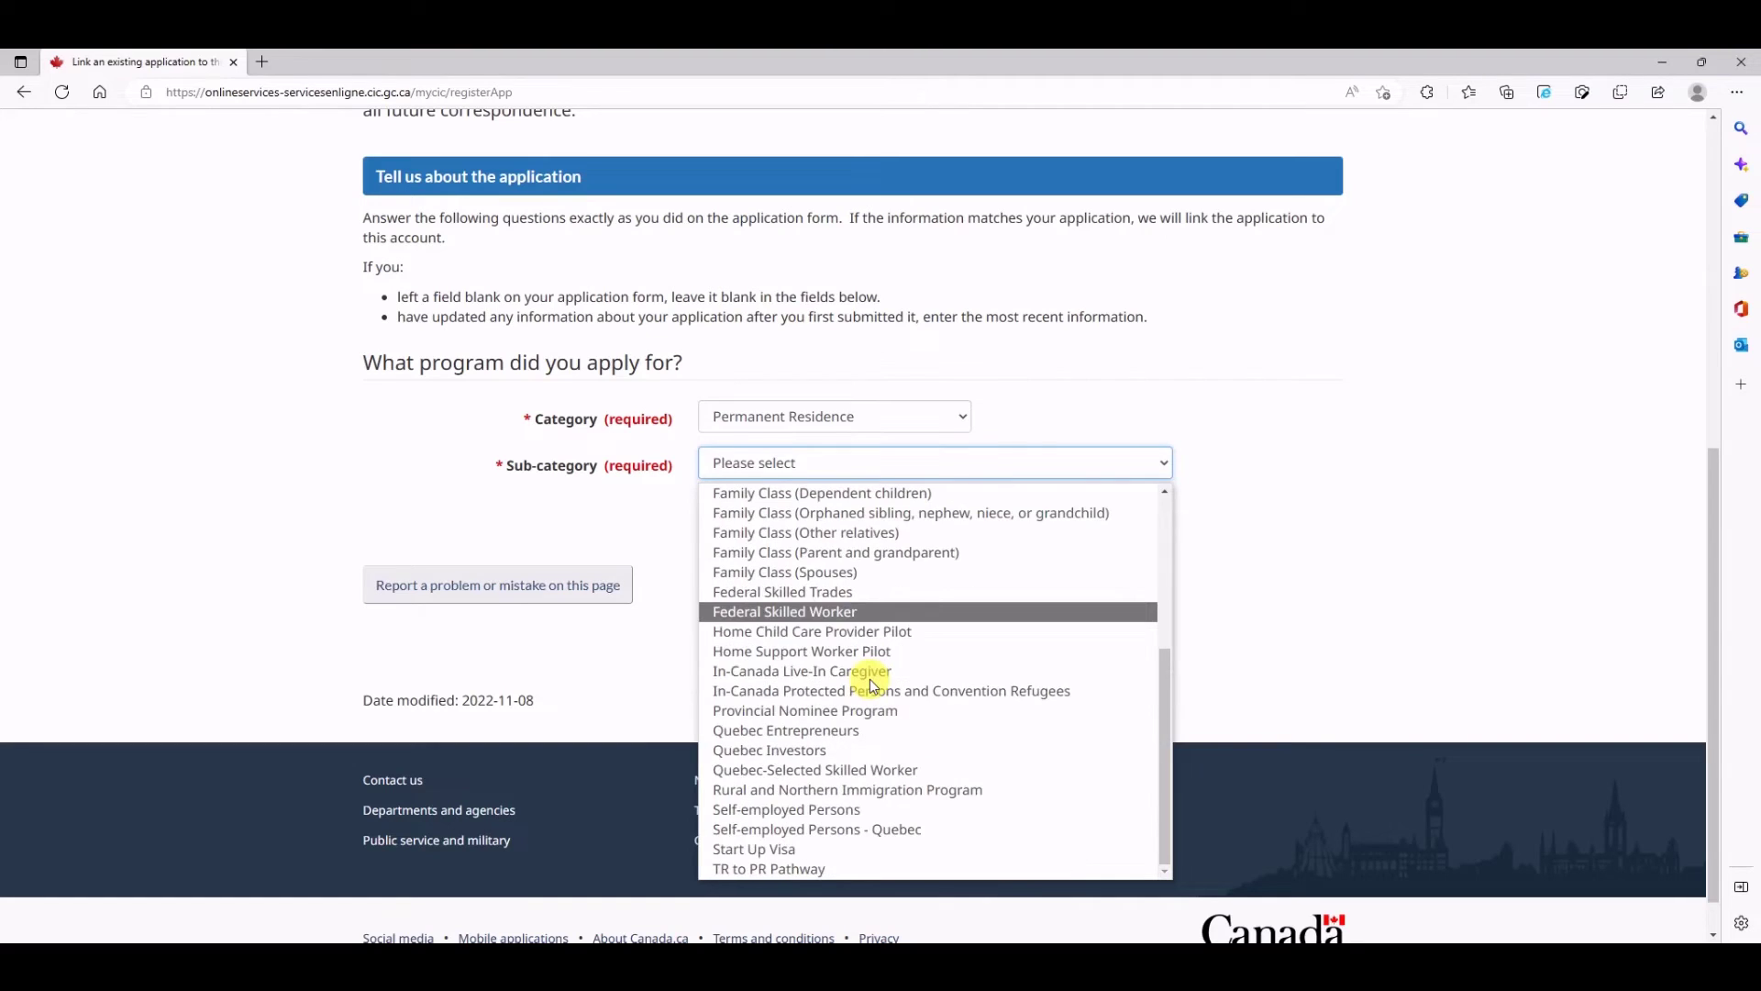
pyautogui.press('Down')
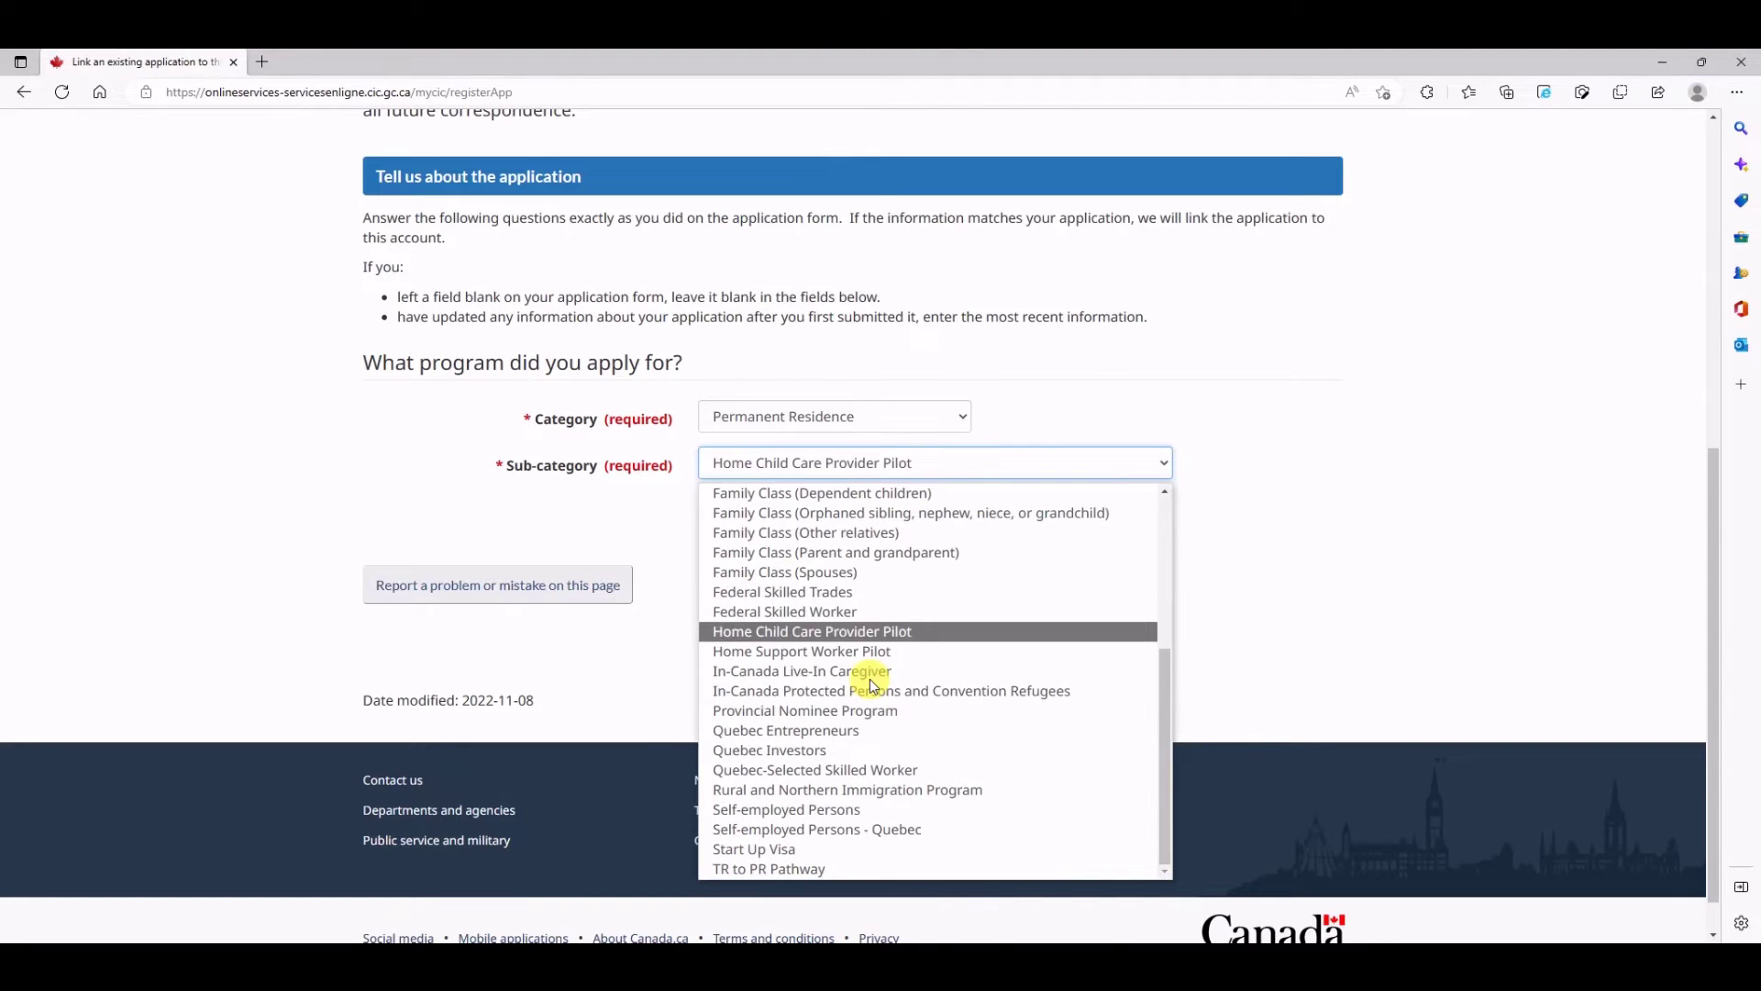
pyautogui.click(899, 637)
pyautogui.scroll(-3, 1305, 503)
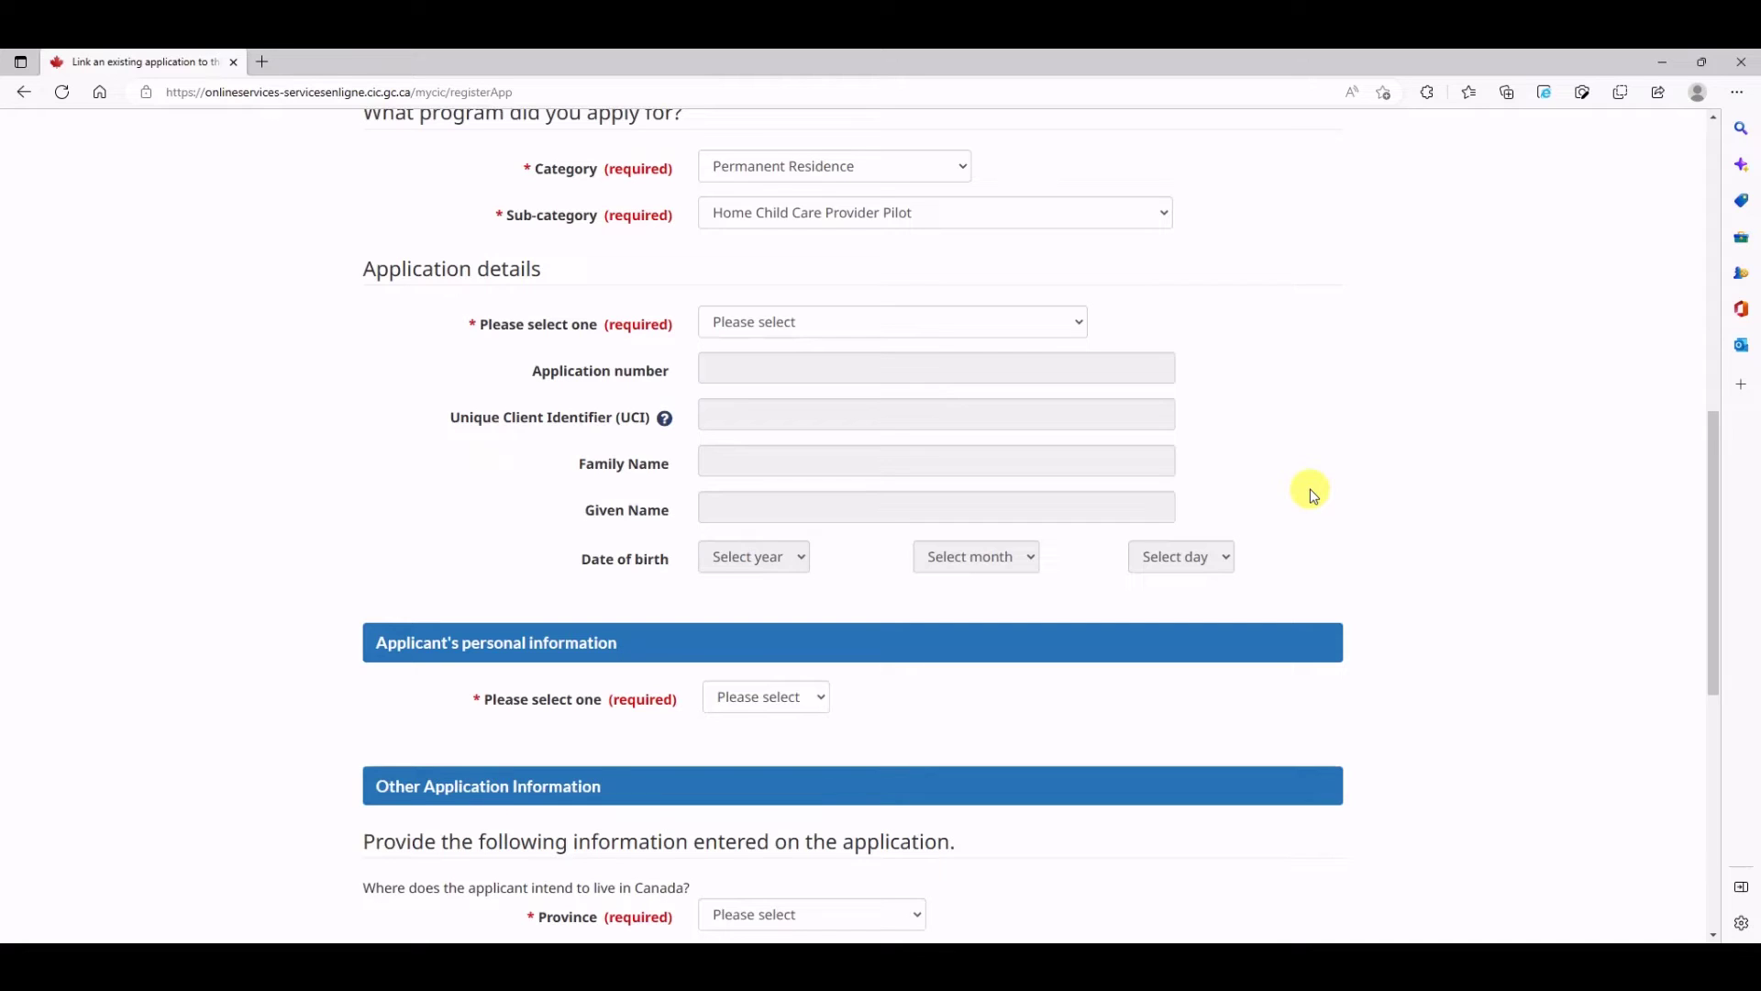
# Select 'Application Number and Unique Client Identifier (UCI)' as the identification method
pyautogui.click(864, 321)
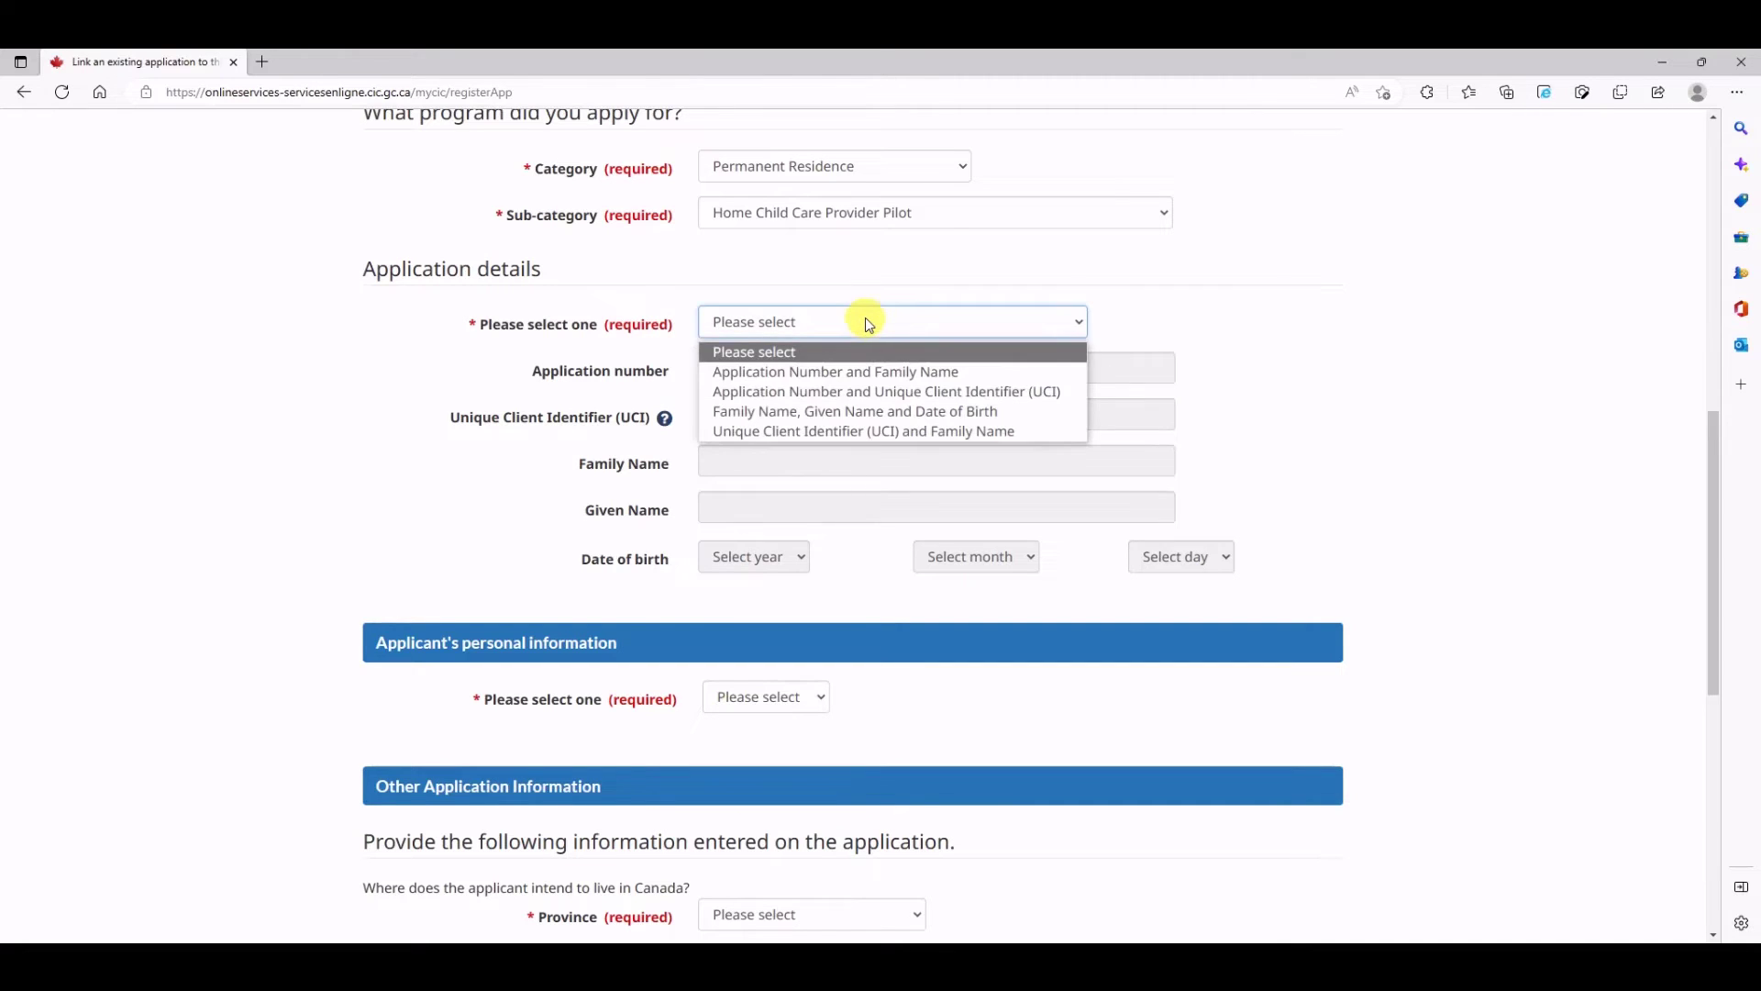
pyautogui.click(873, 394)
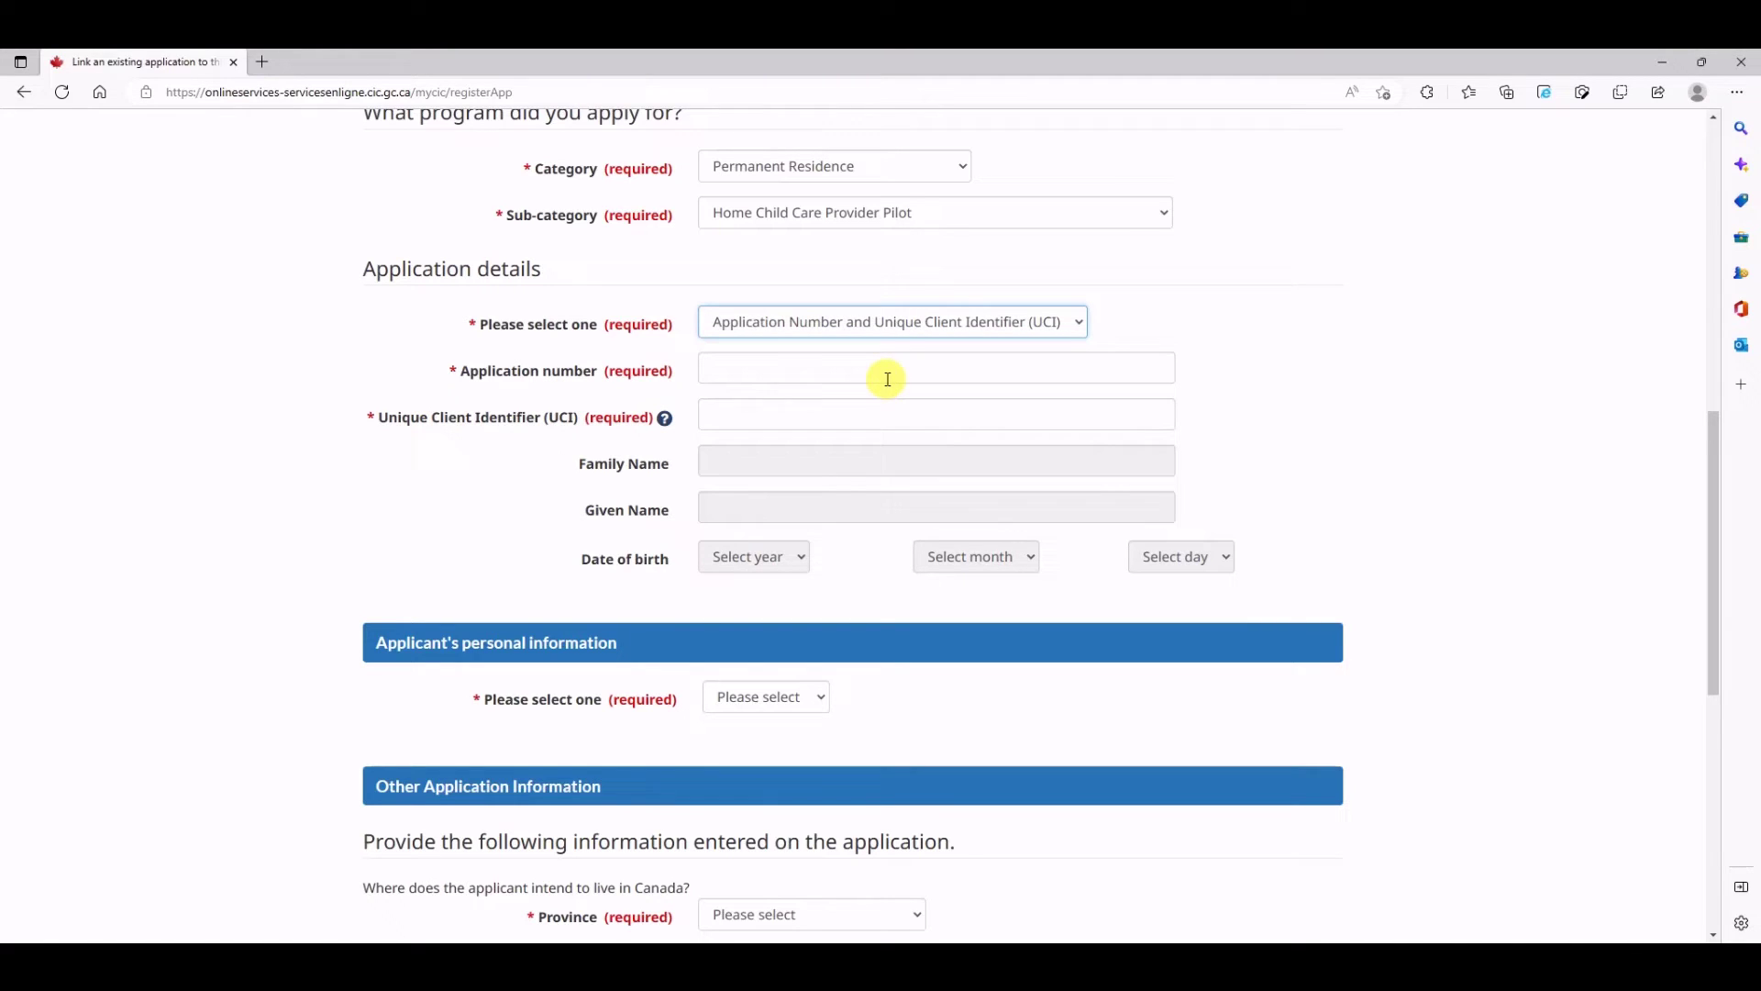
pyautogui.click(921, 326)
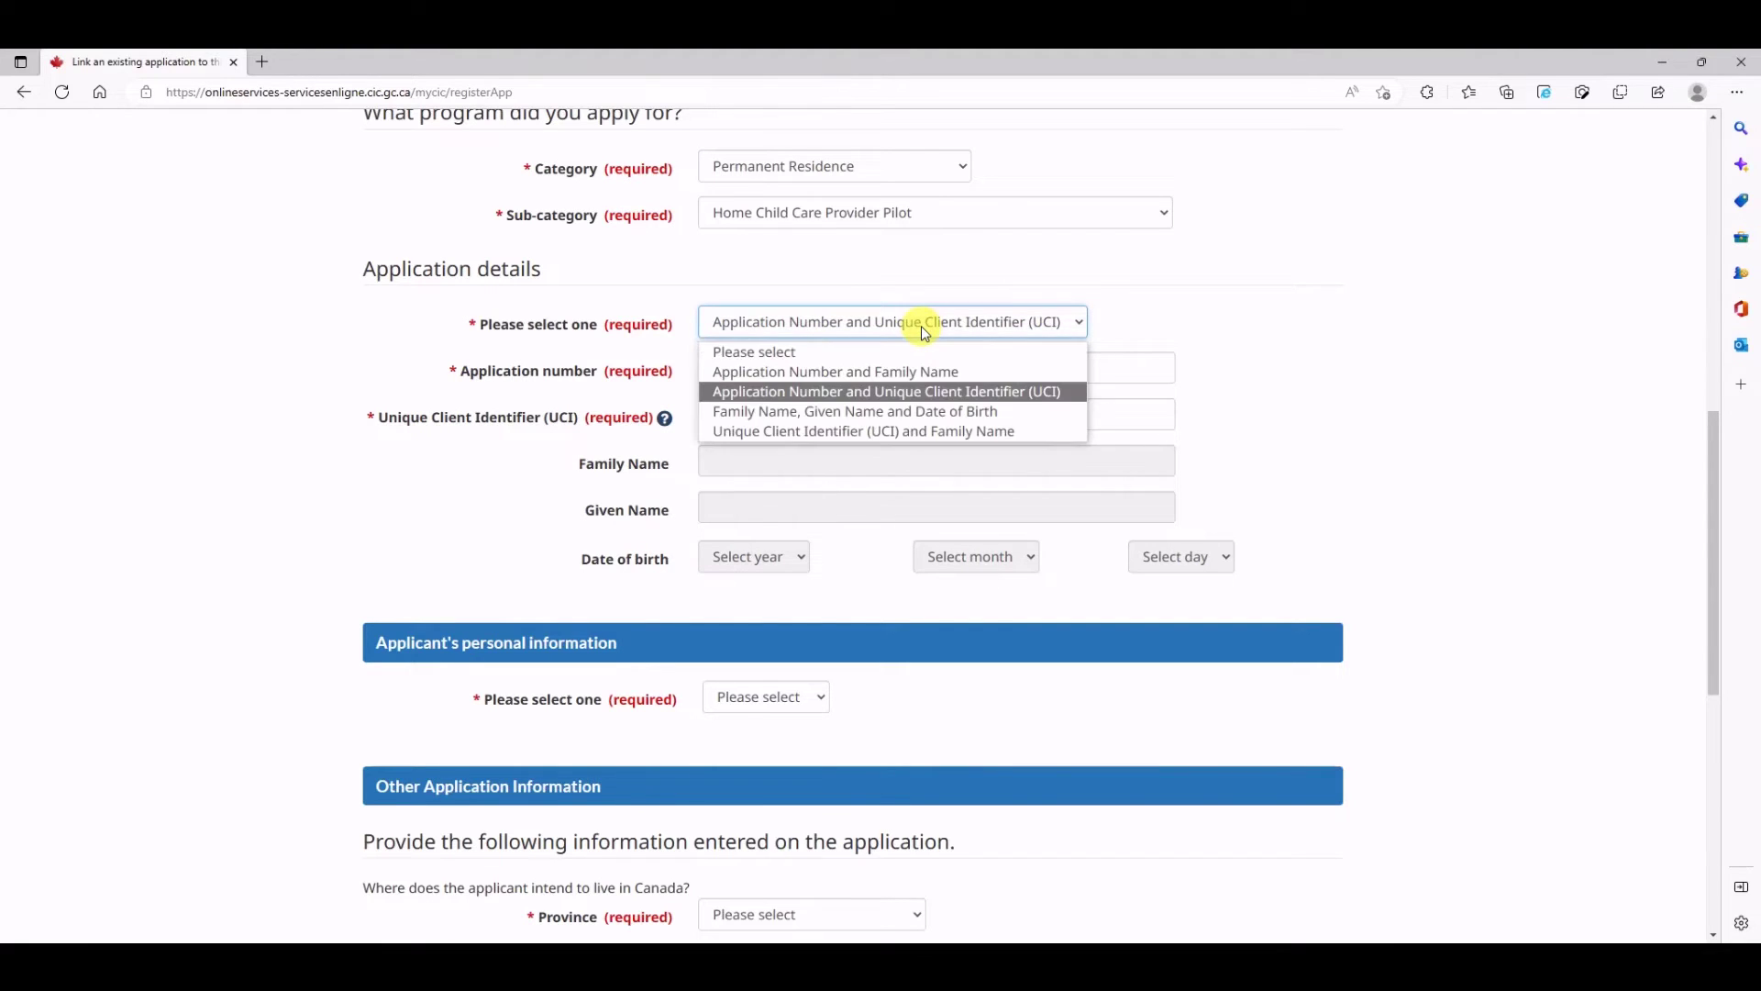
pyautogui.click(849, 391)
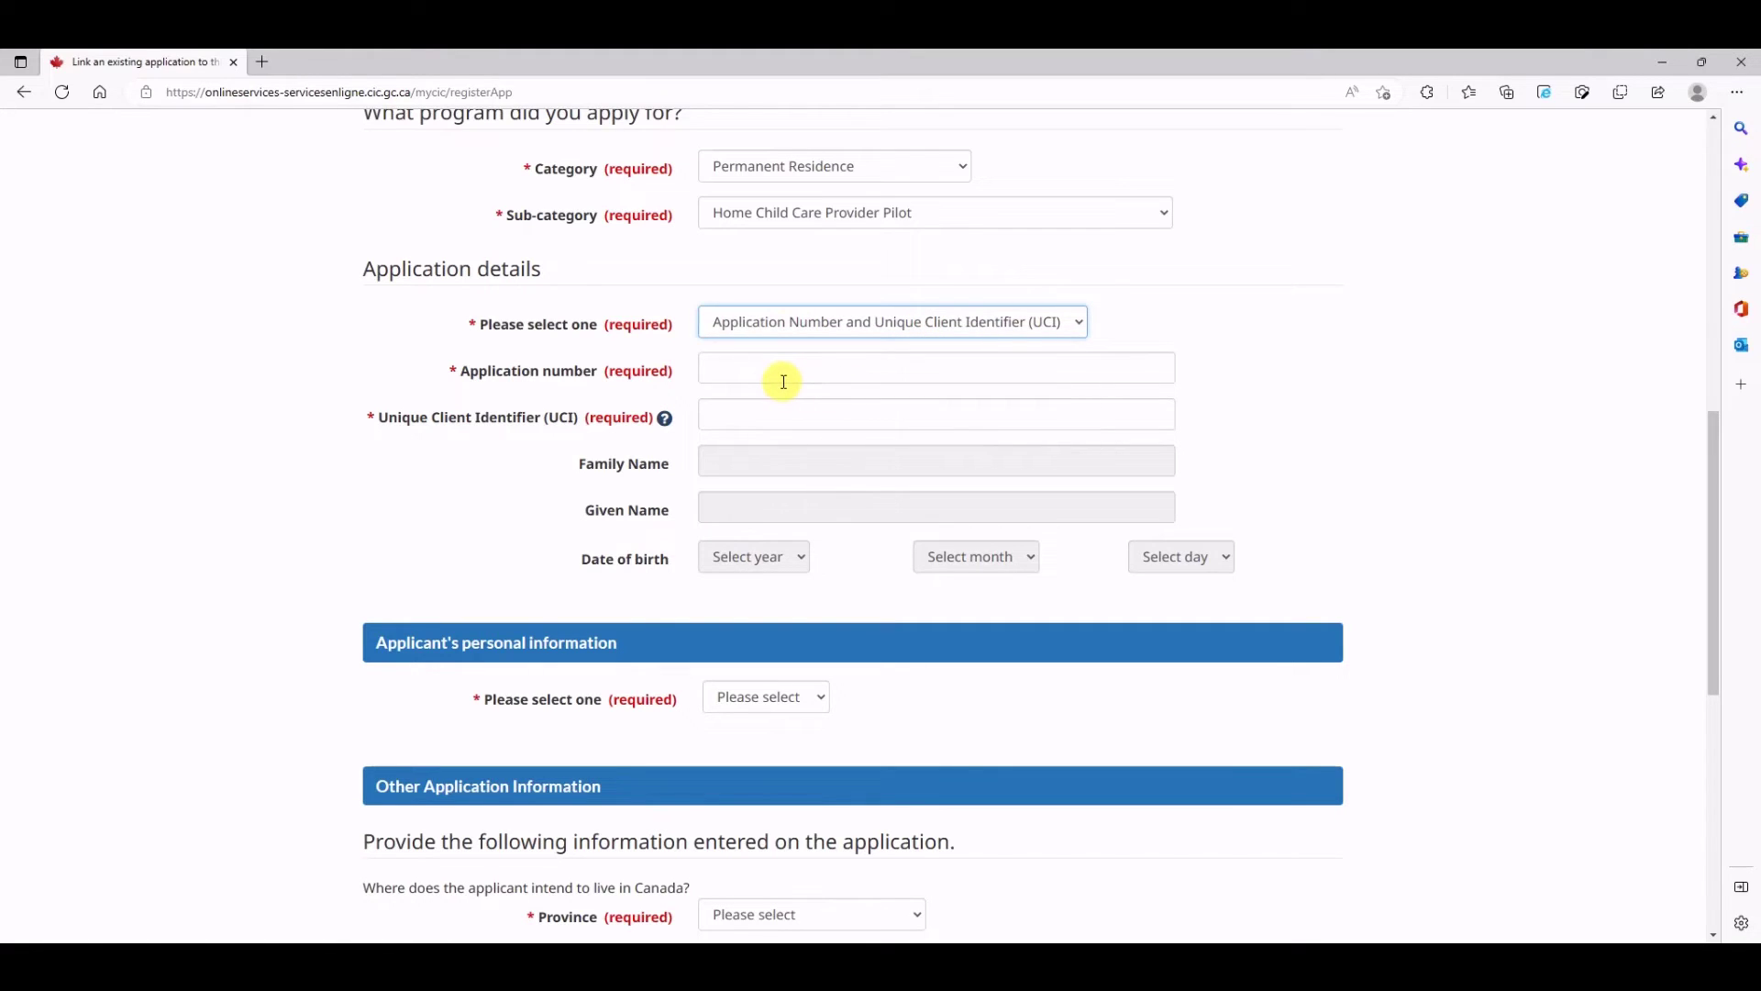
# Enter the application number and the UCI in their fields
pyautogui.click(781, 380)
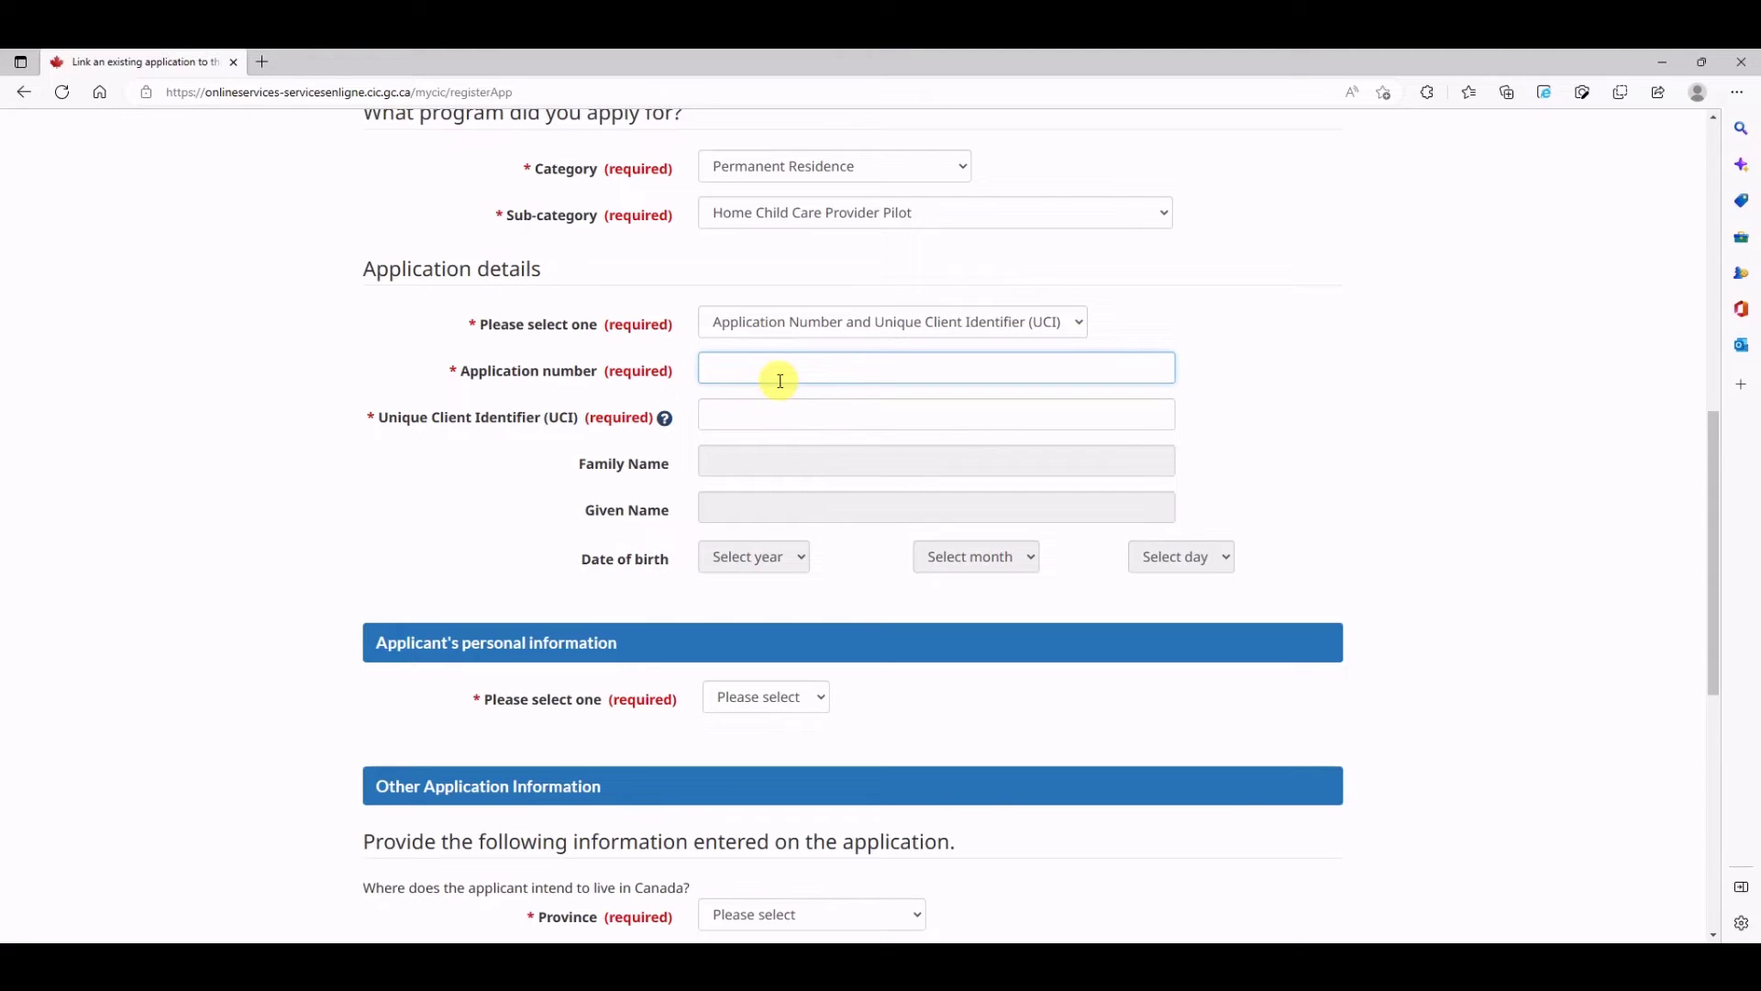
pyautogui.write('E')
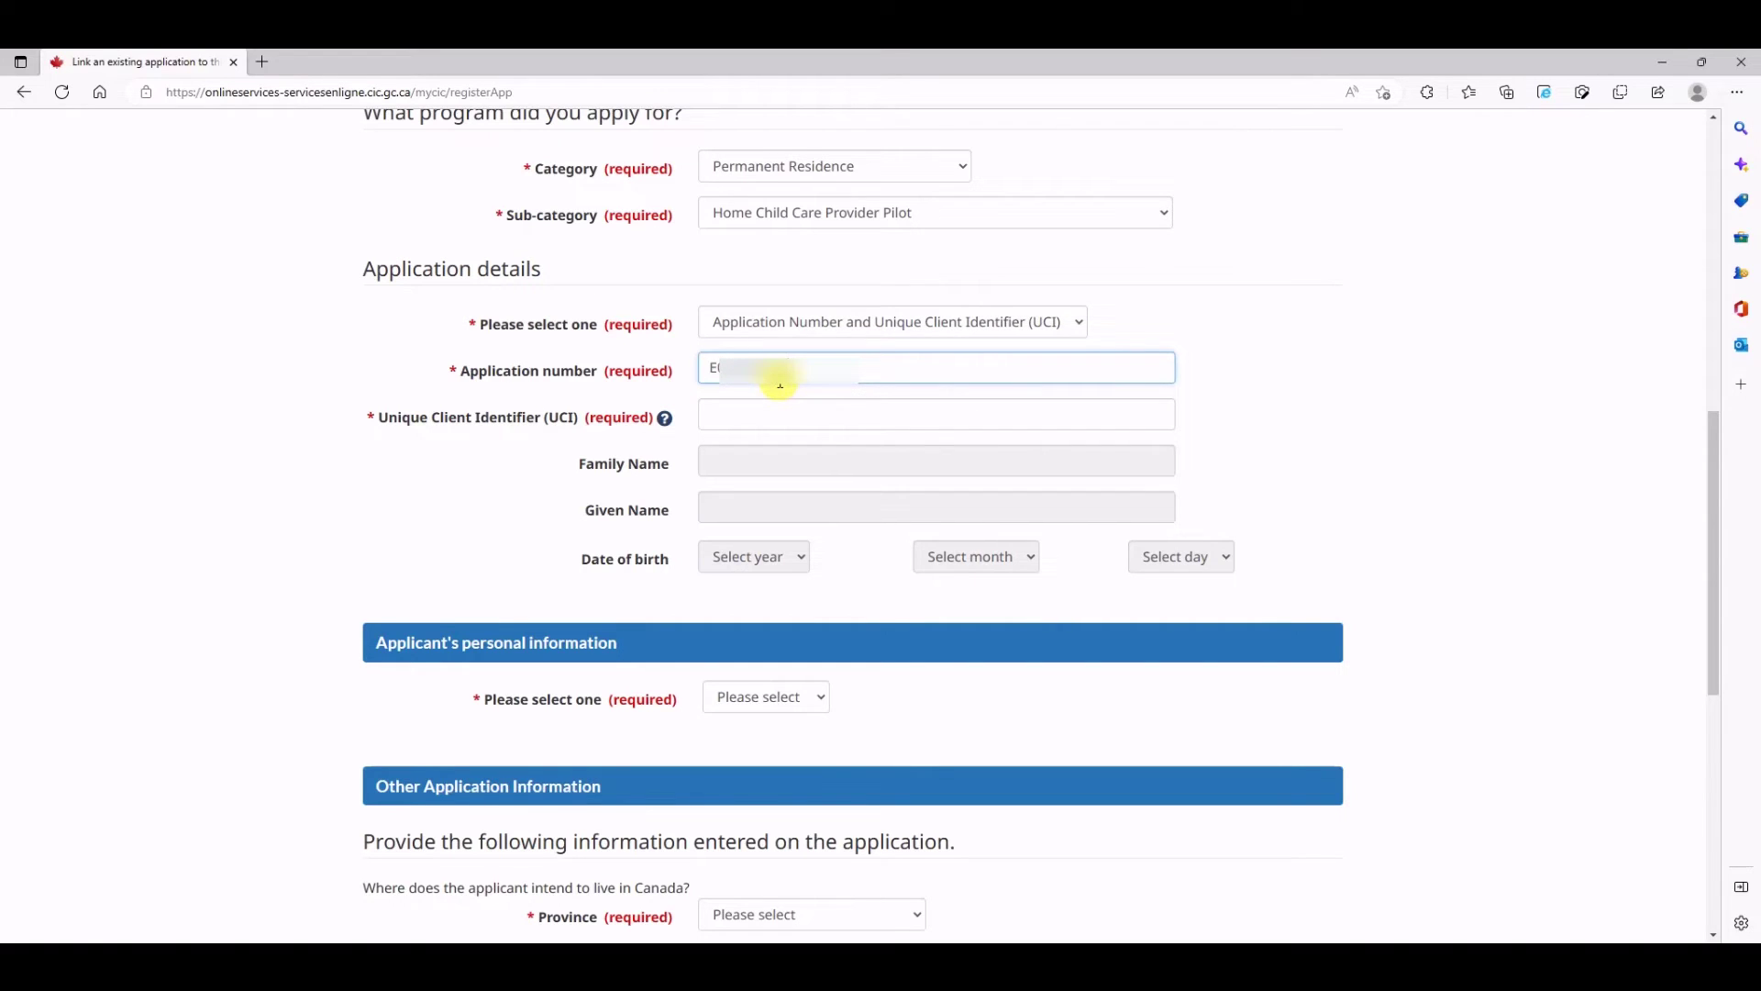
pyautogui.press('Tab')
pyautogui.press('Tab')
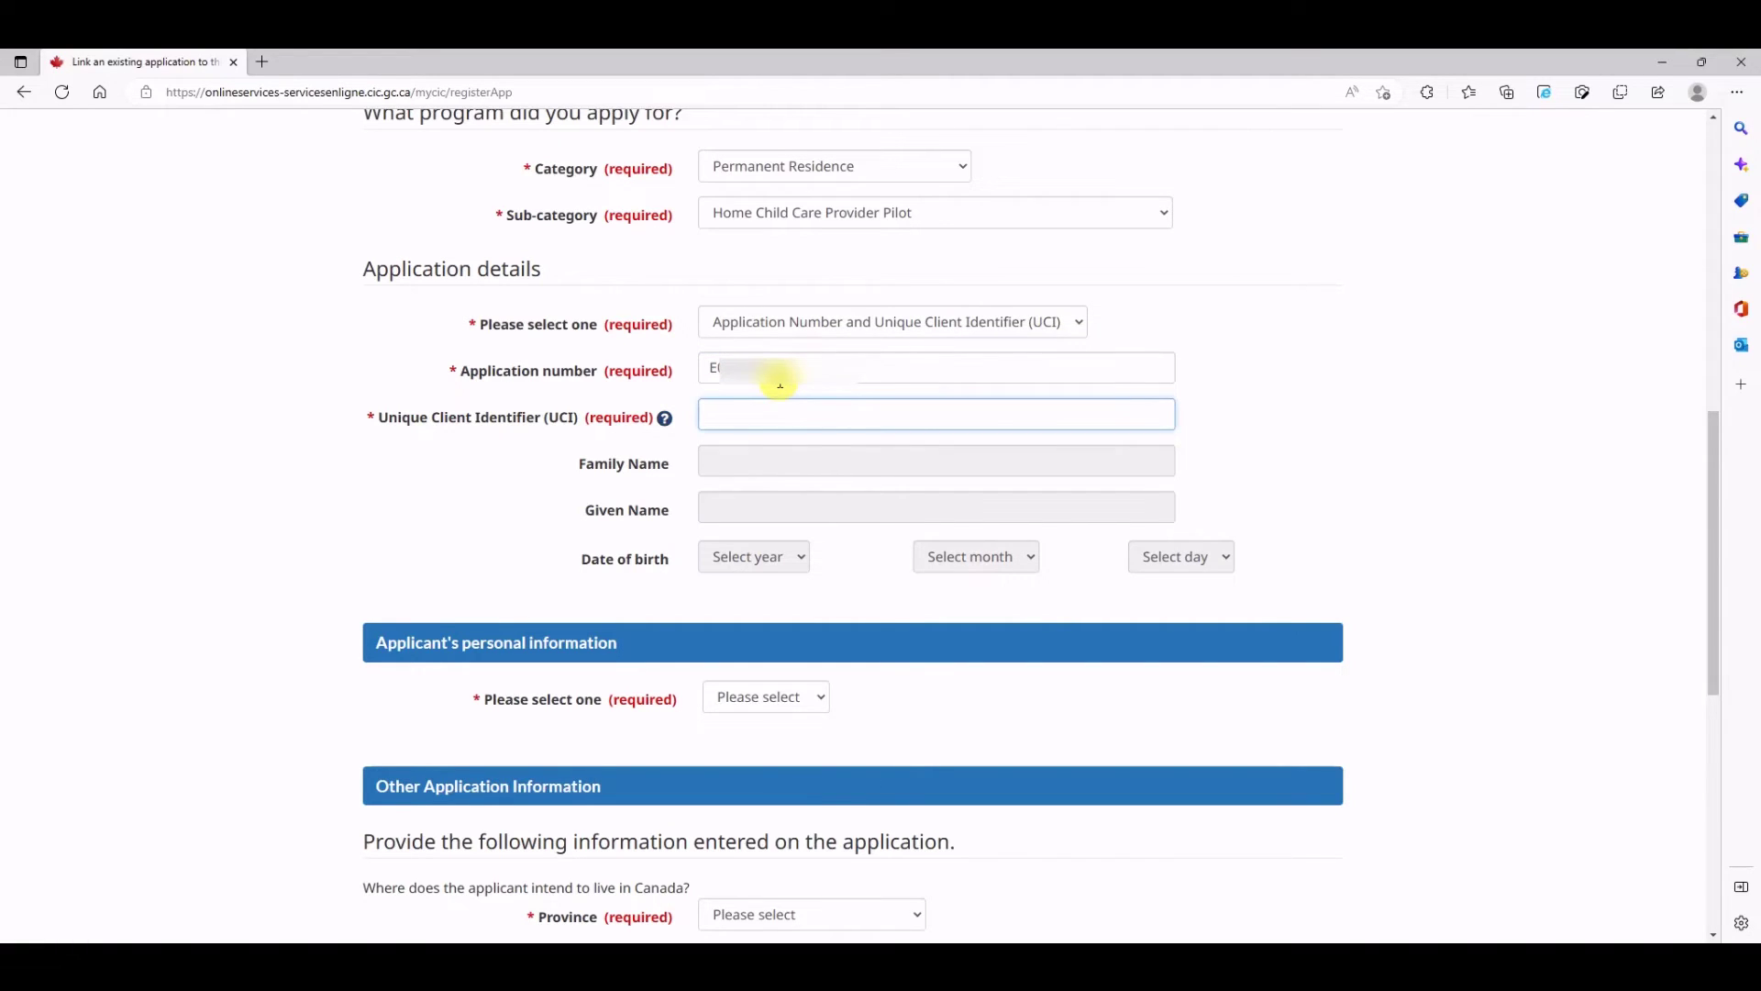
pyautogui.write('1')
# Identify the applicant by Passport and enter the passport number
pyautogui.scroll(-4, 1057, 382)
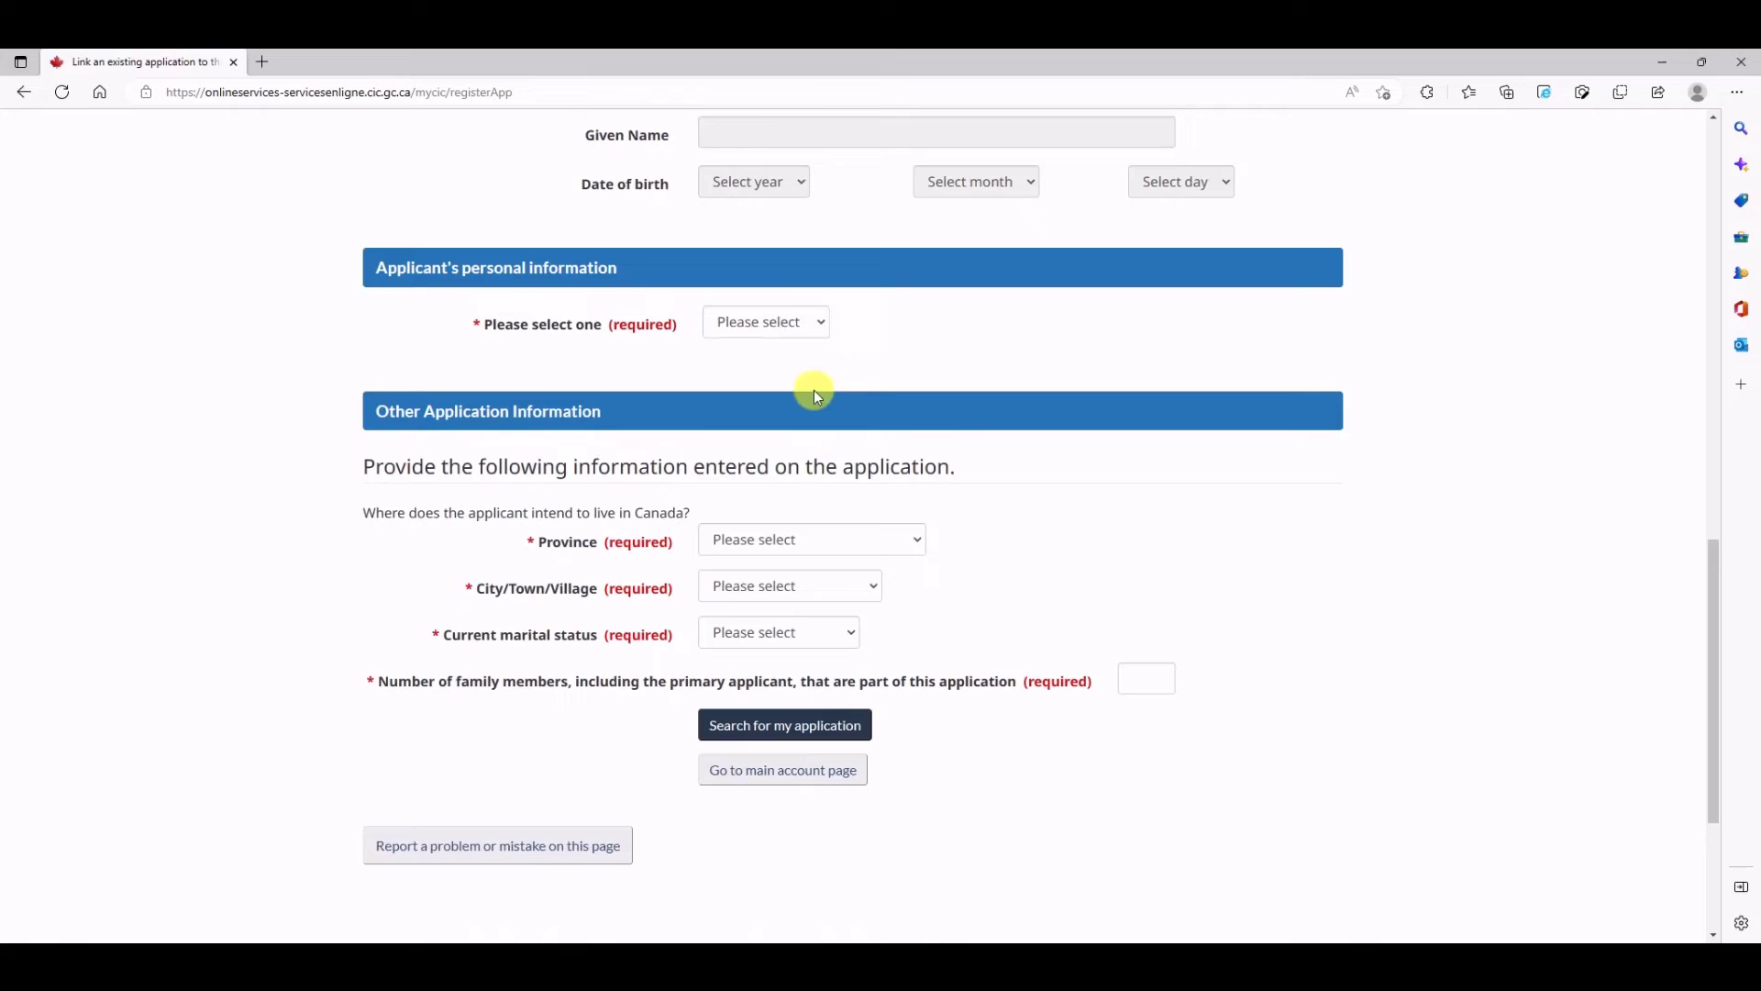
pyautogui.click(807, 323)
pyautogui.click(785, 370)
pyautogui.click(742, 455)
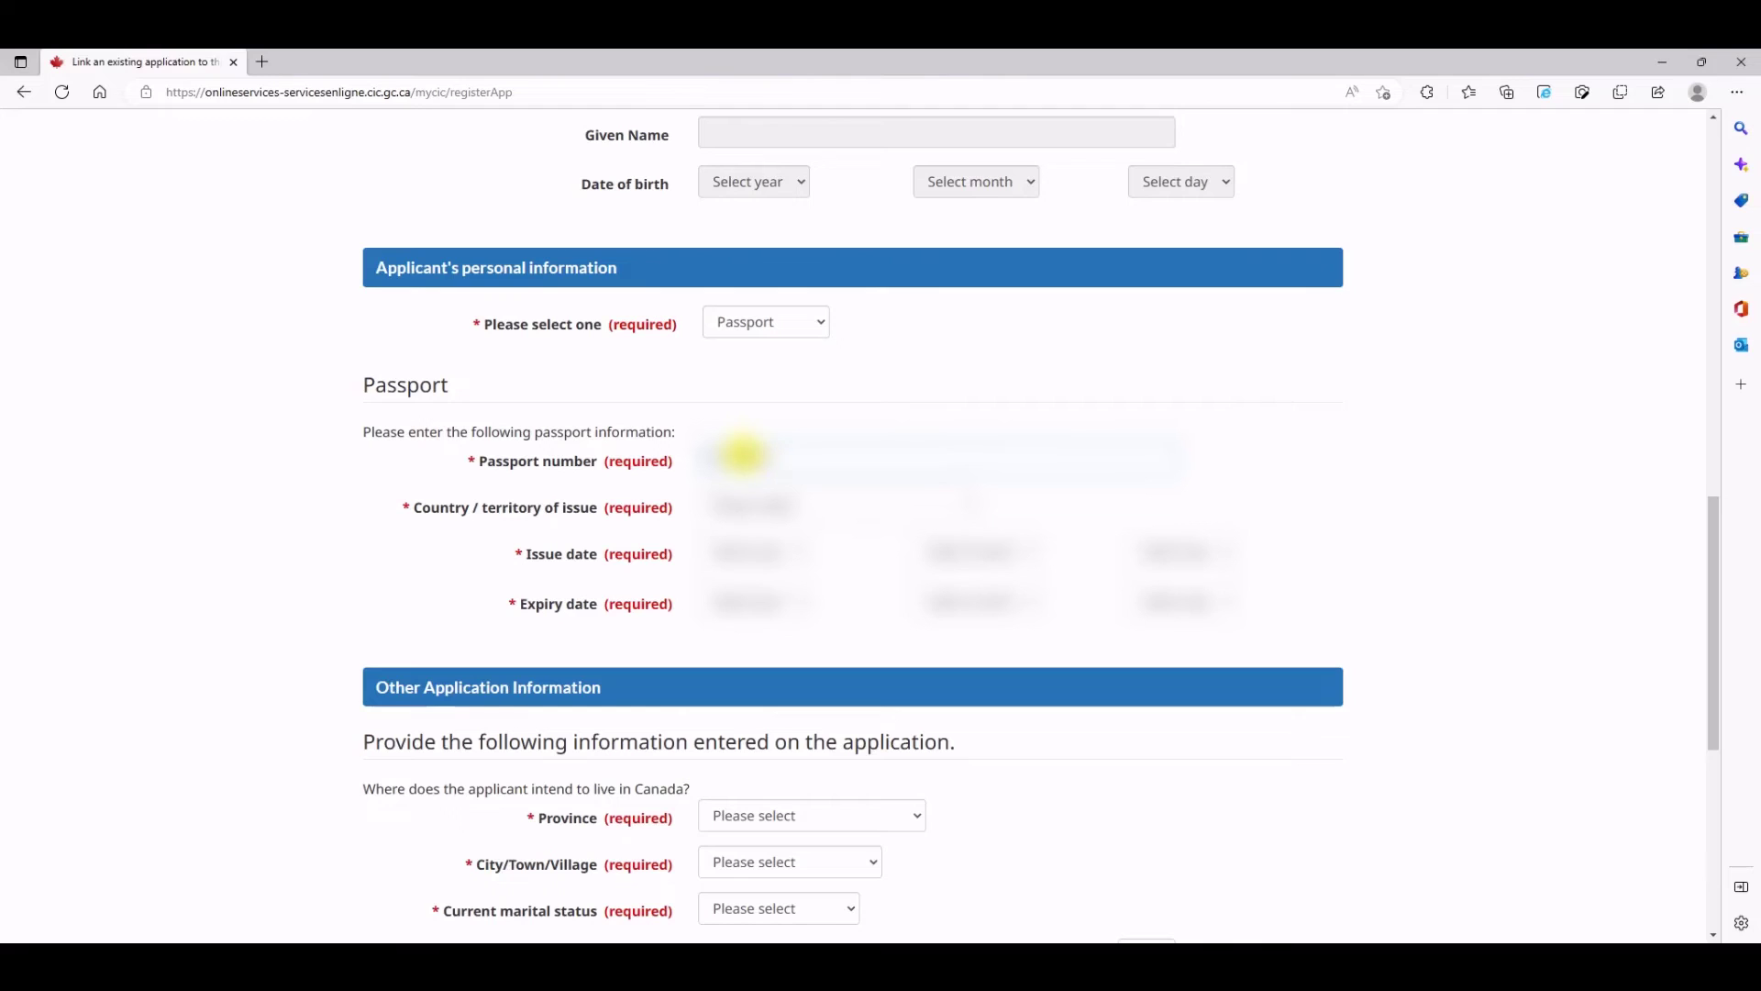
pyautogui.press('Tab')
# Set the passport's country of issue, issue date and expiry date
pyautogui.press('Down')
pyautogui.press('Tab')
pyautogui.press('Down')
pyautogui.press('Down')
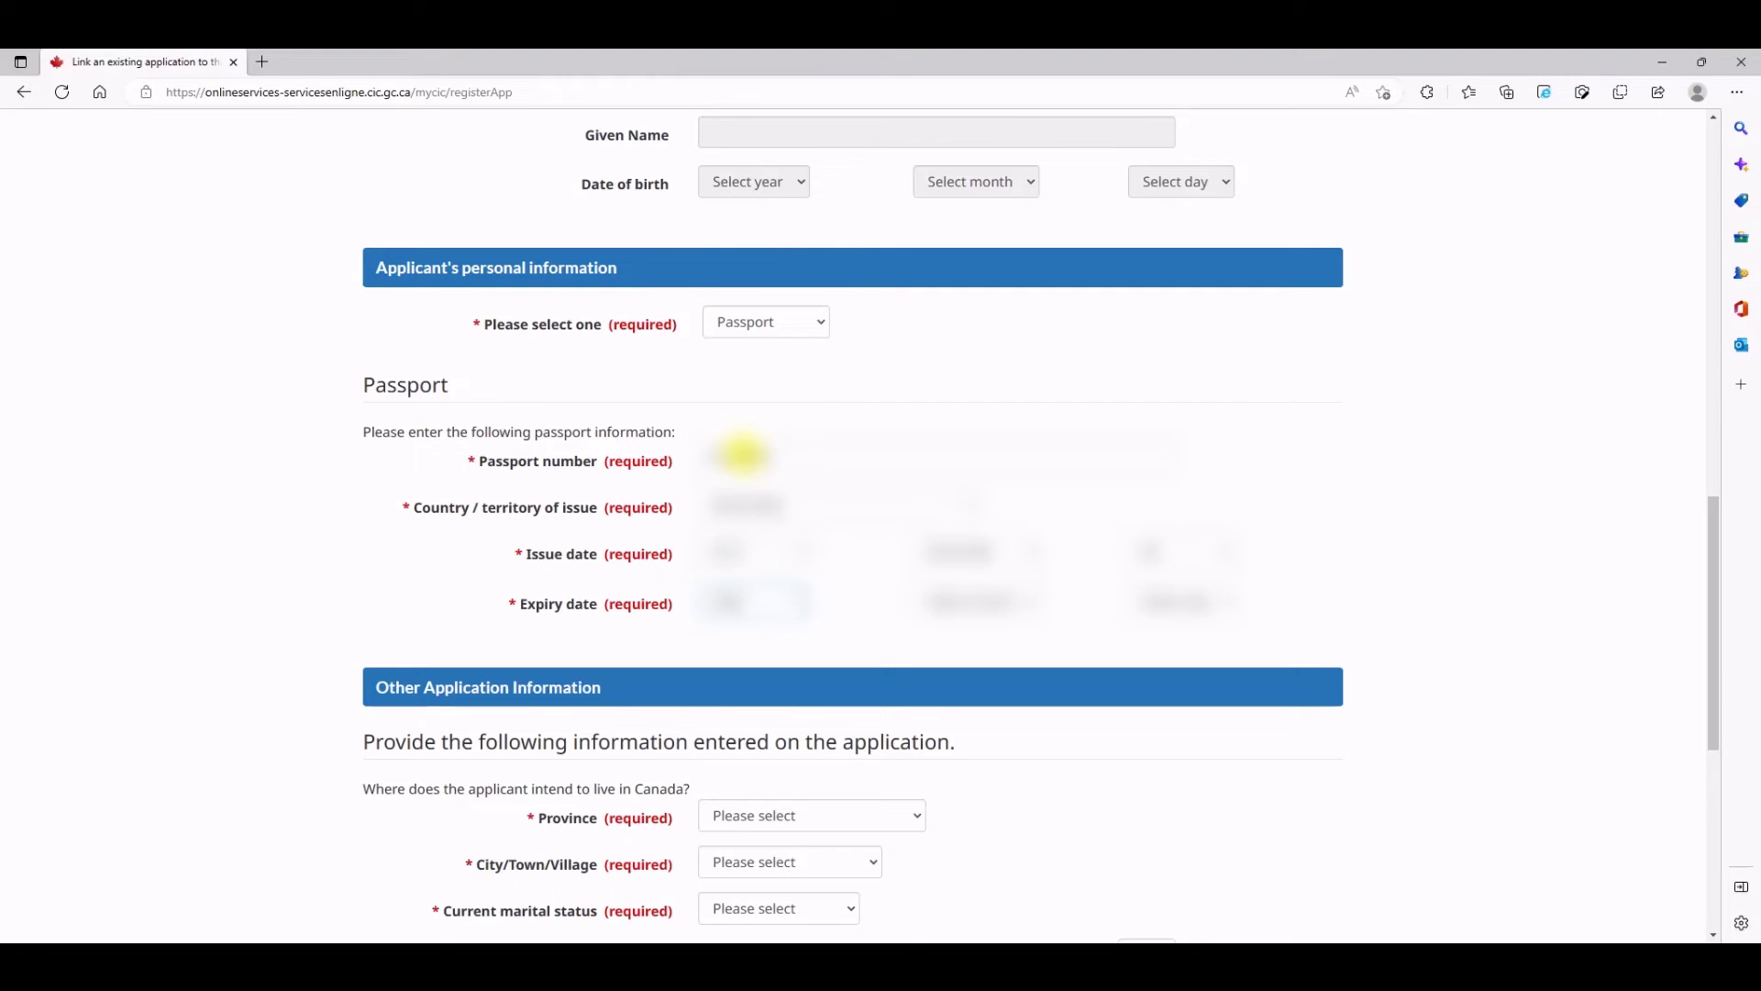
pyautogui.press('Tab')
pyautogui.press('Down')
pyautogui.press('Tab')
pyautogui.click(1468, 477)
pyautogui.scroll(-4, 1425, 508)
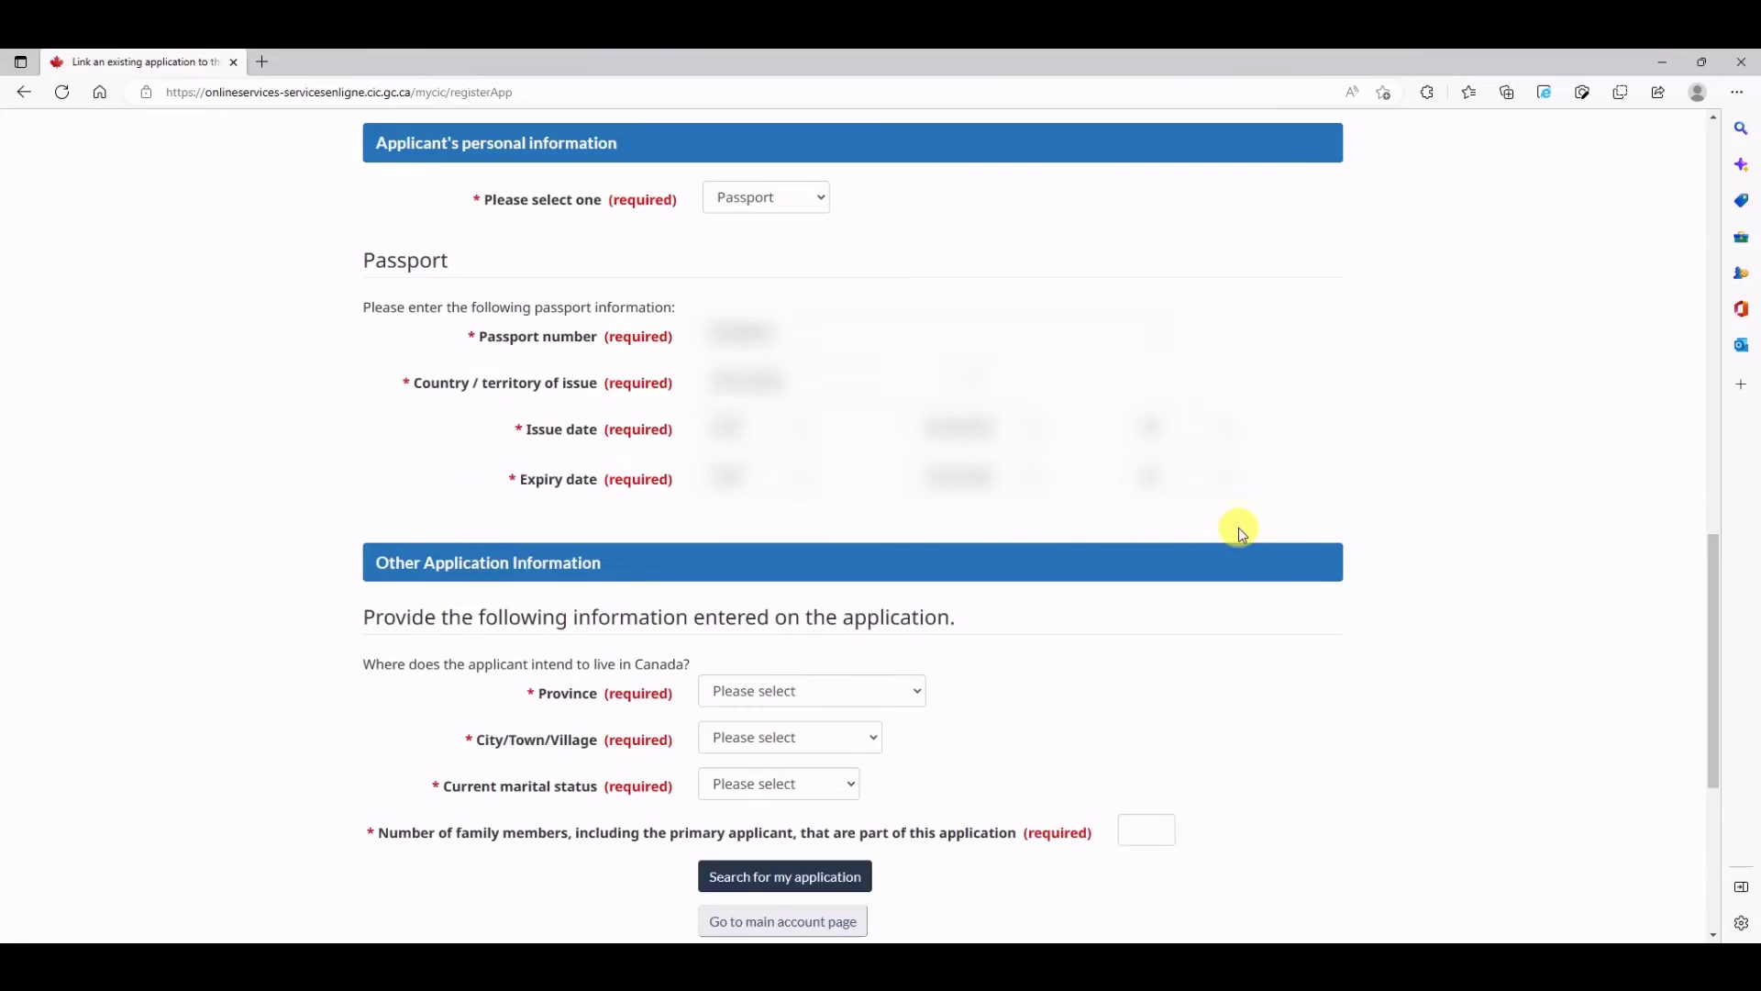
# Set the intended province to Manitoba and the city to Winnipeg
pyautogui.click(862, 448)
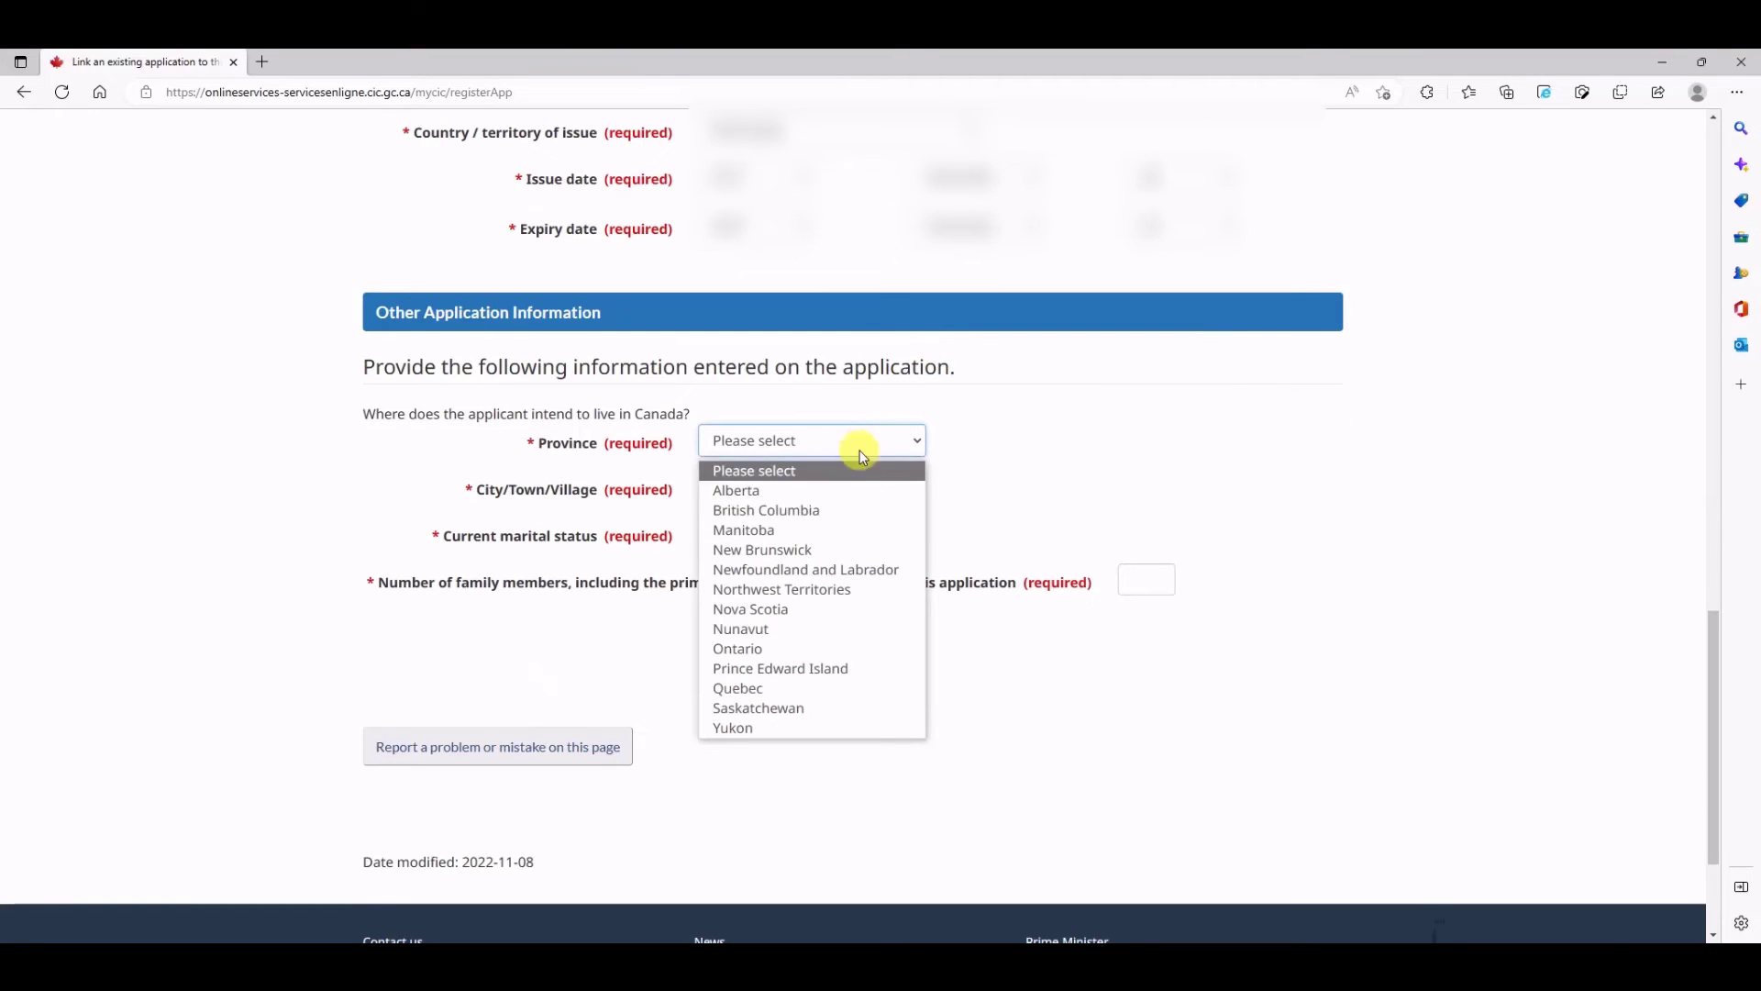
pyautogui.click(784, 529)
pyautogui.click(818, 487)
pyautogui.write('winnipeg')
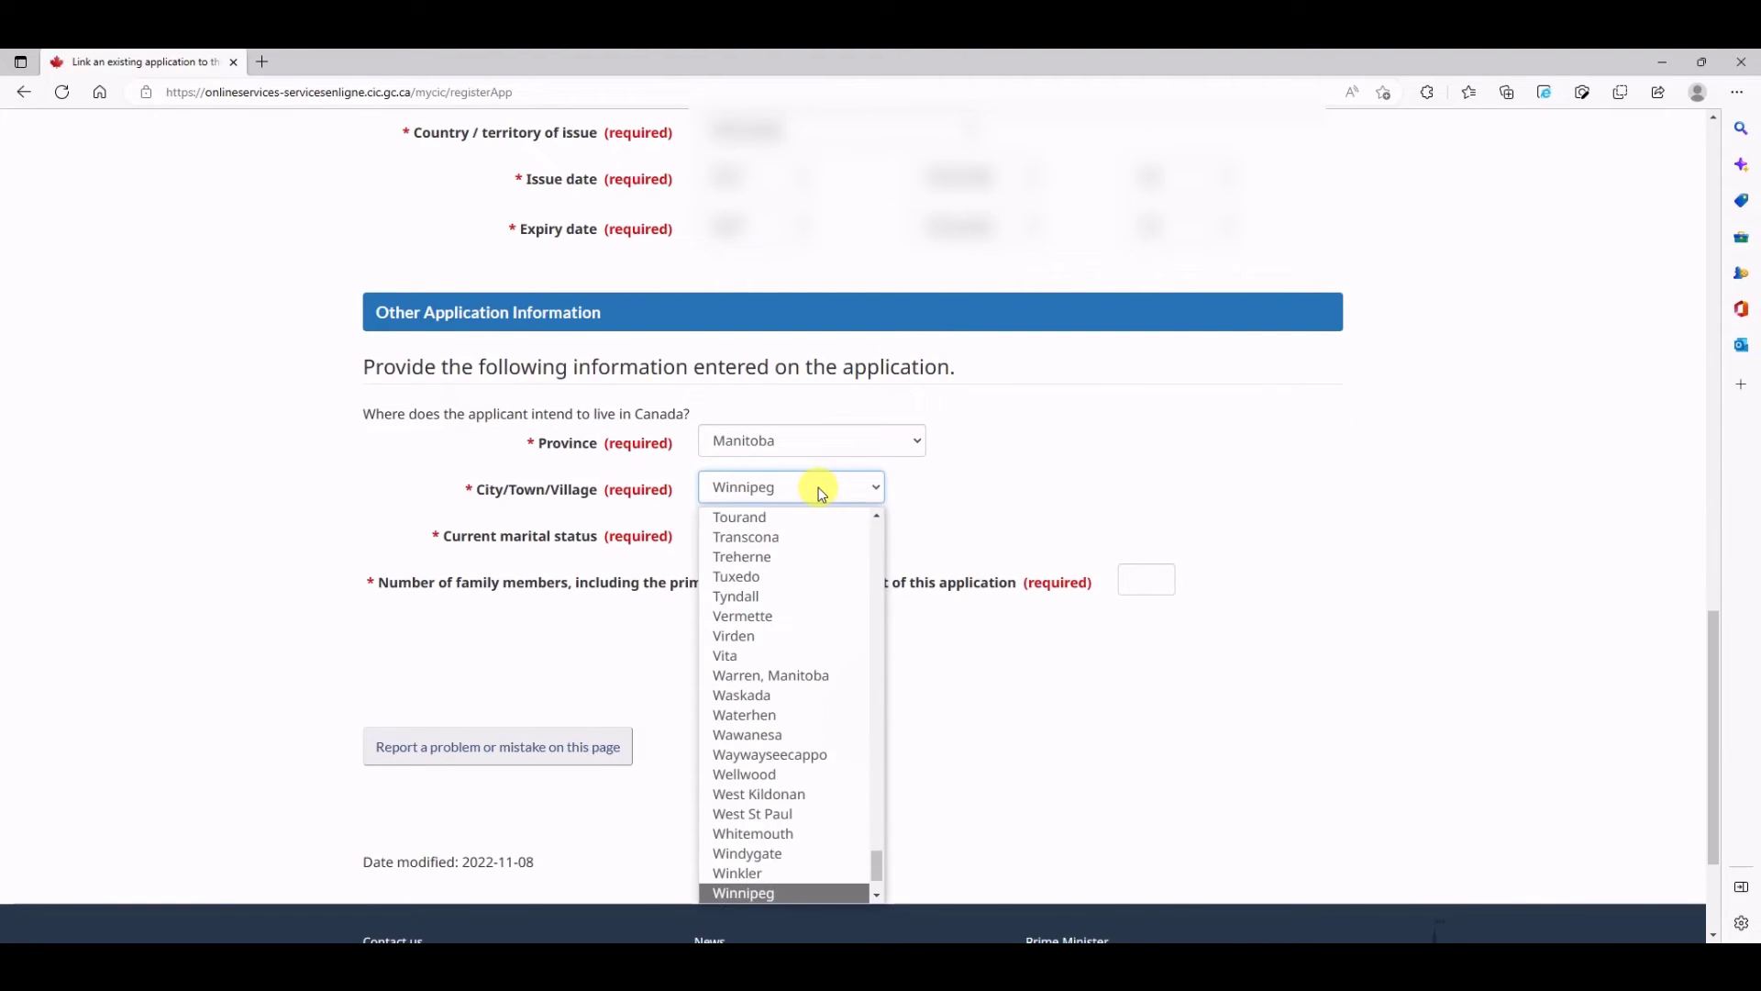
pyautogui.press('Return')
pyautogui.click(1065, 451)
pyautogui.scroll(-1, 1073, 422)
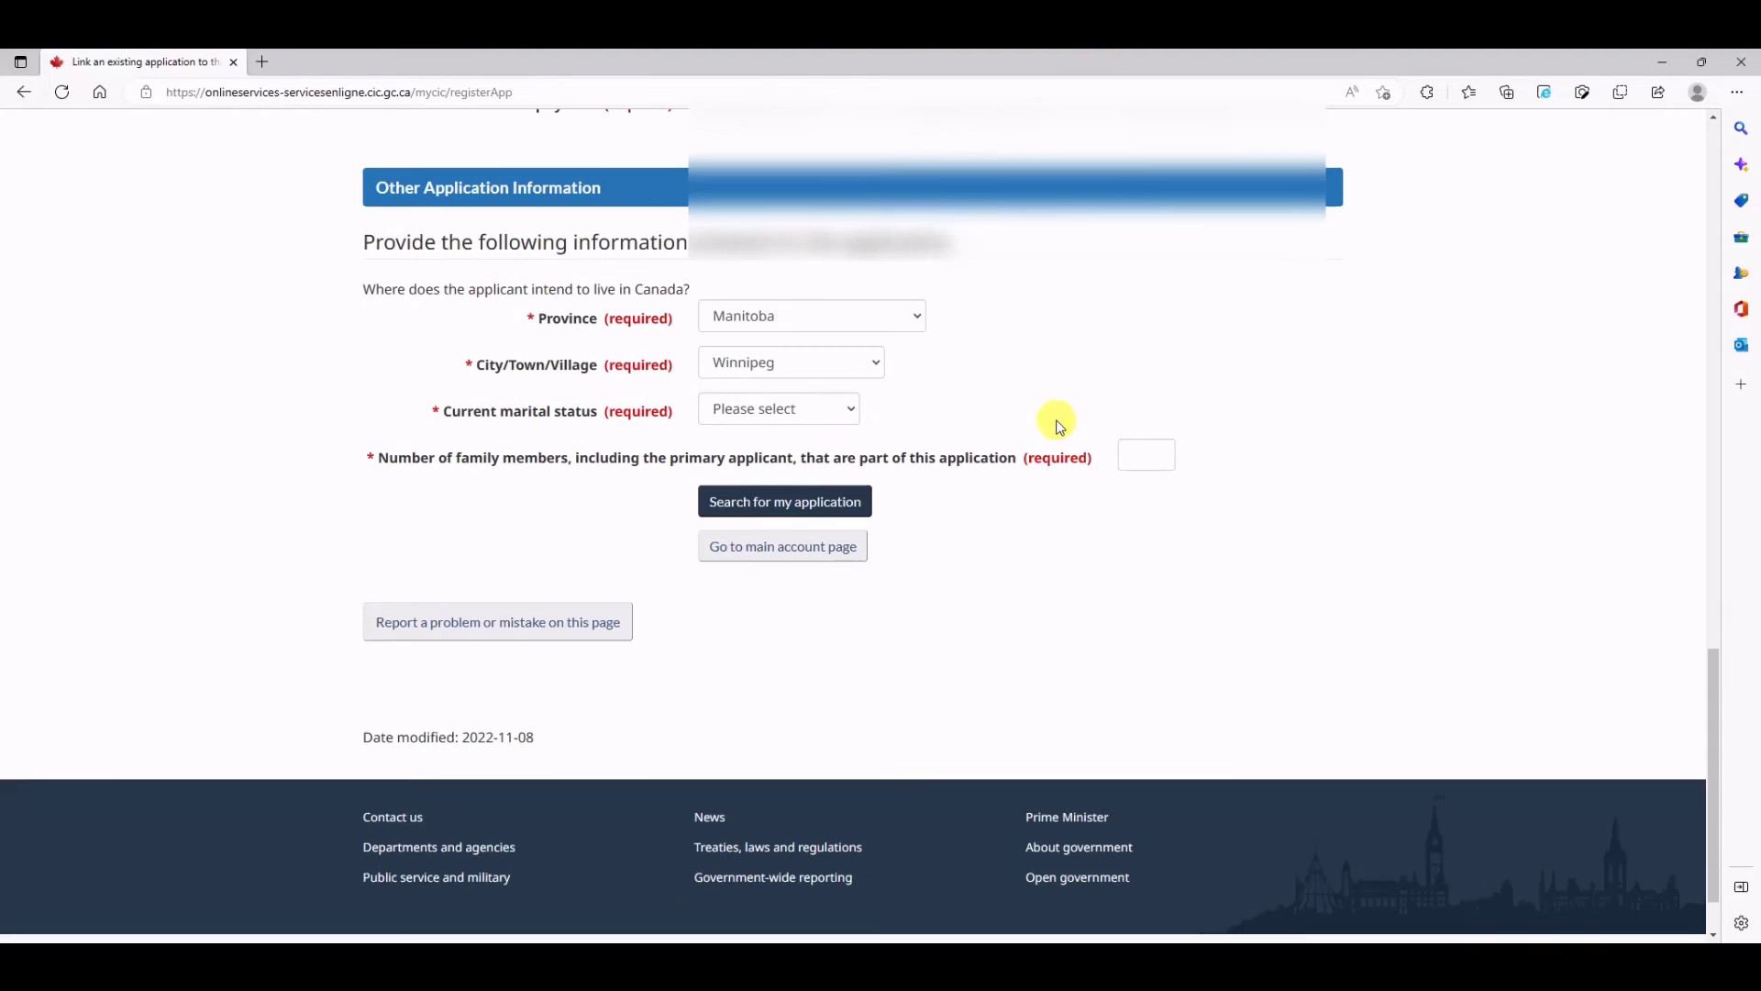
# Set marital status to Married and focus the number of family members box
pyautogui.click(825, 411)
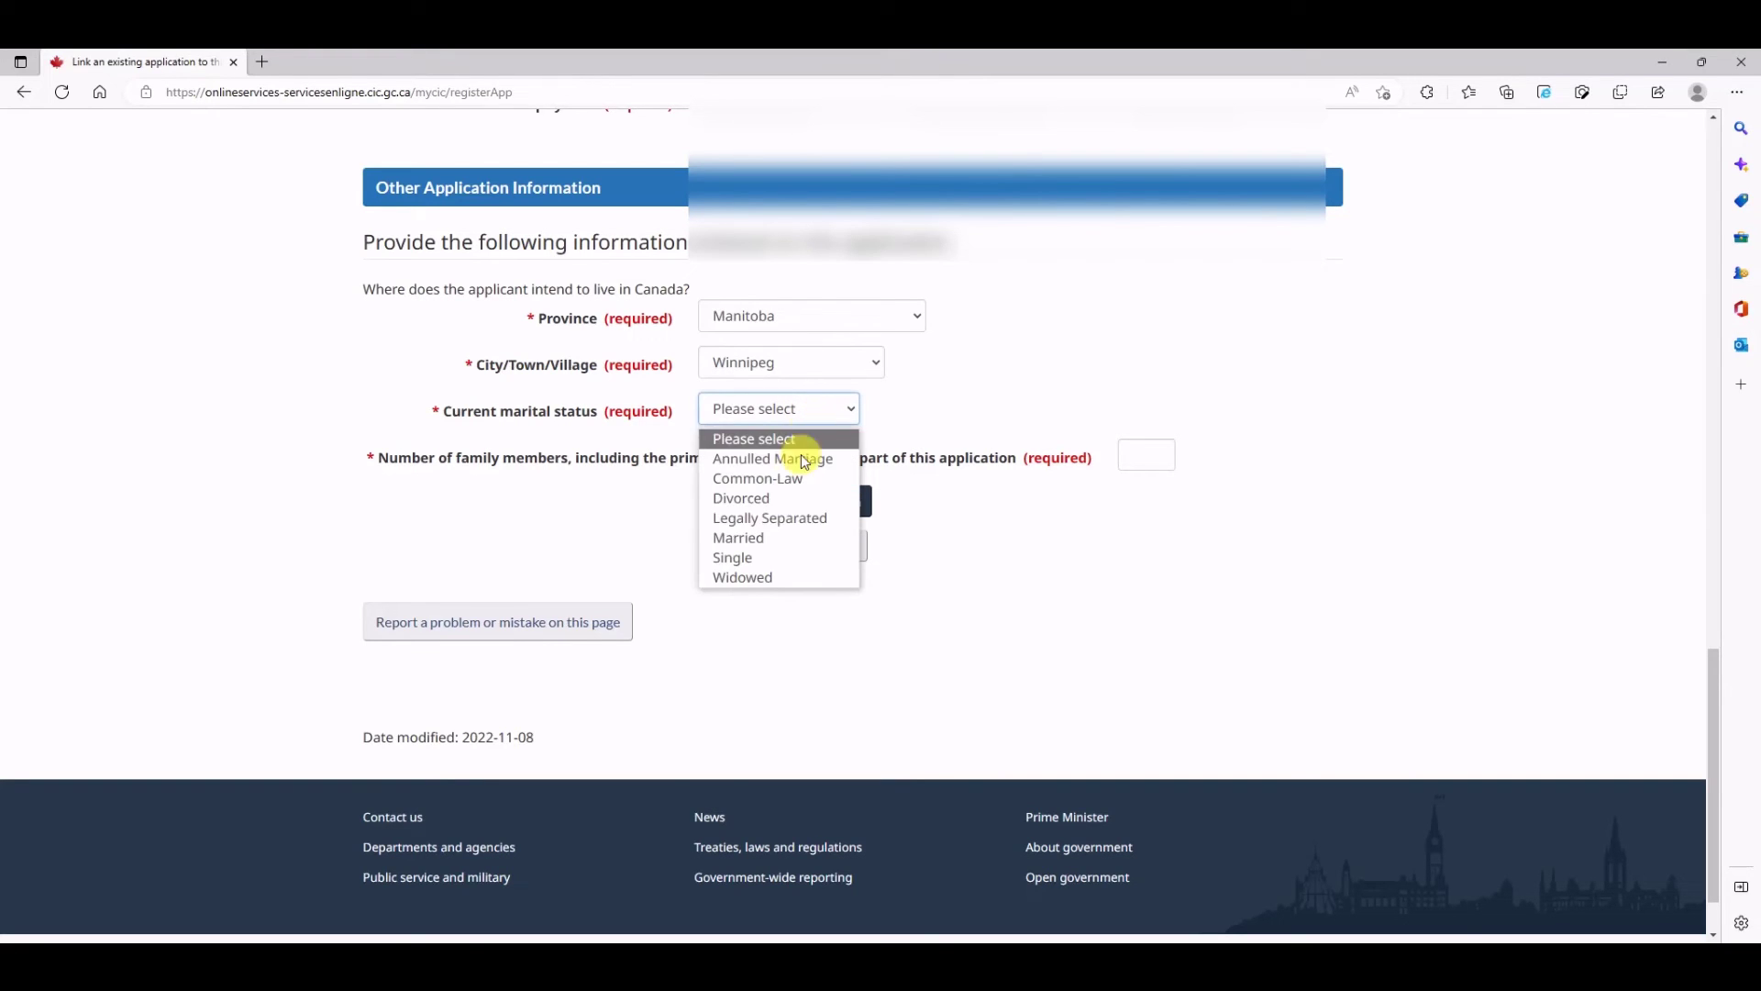
pyautogui.click(767, 533)
pyautogui.click(1158, 454)
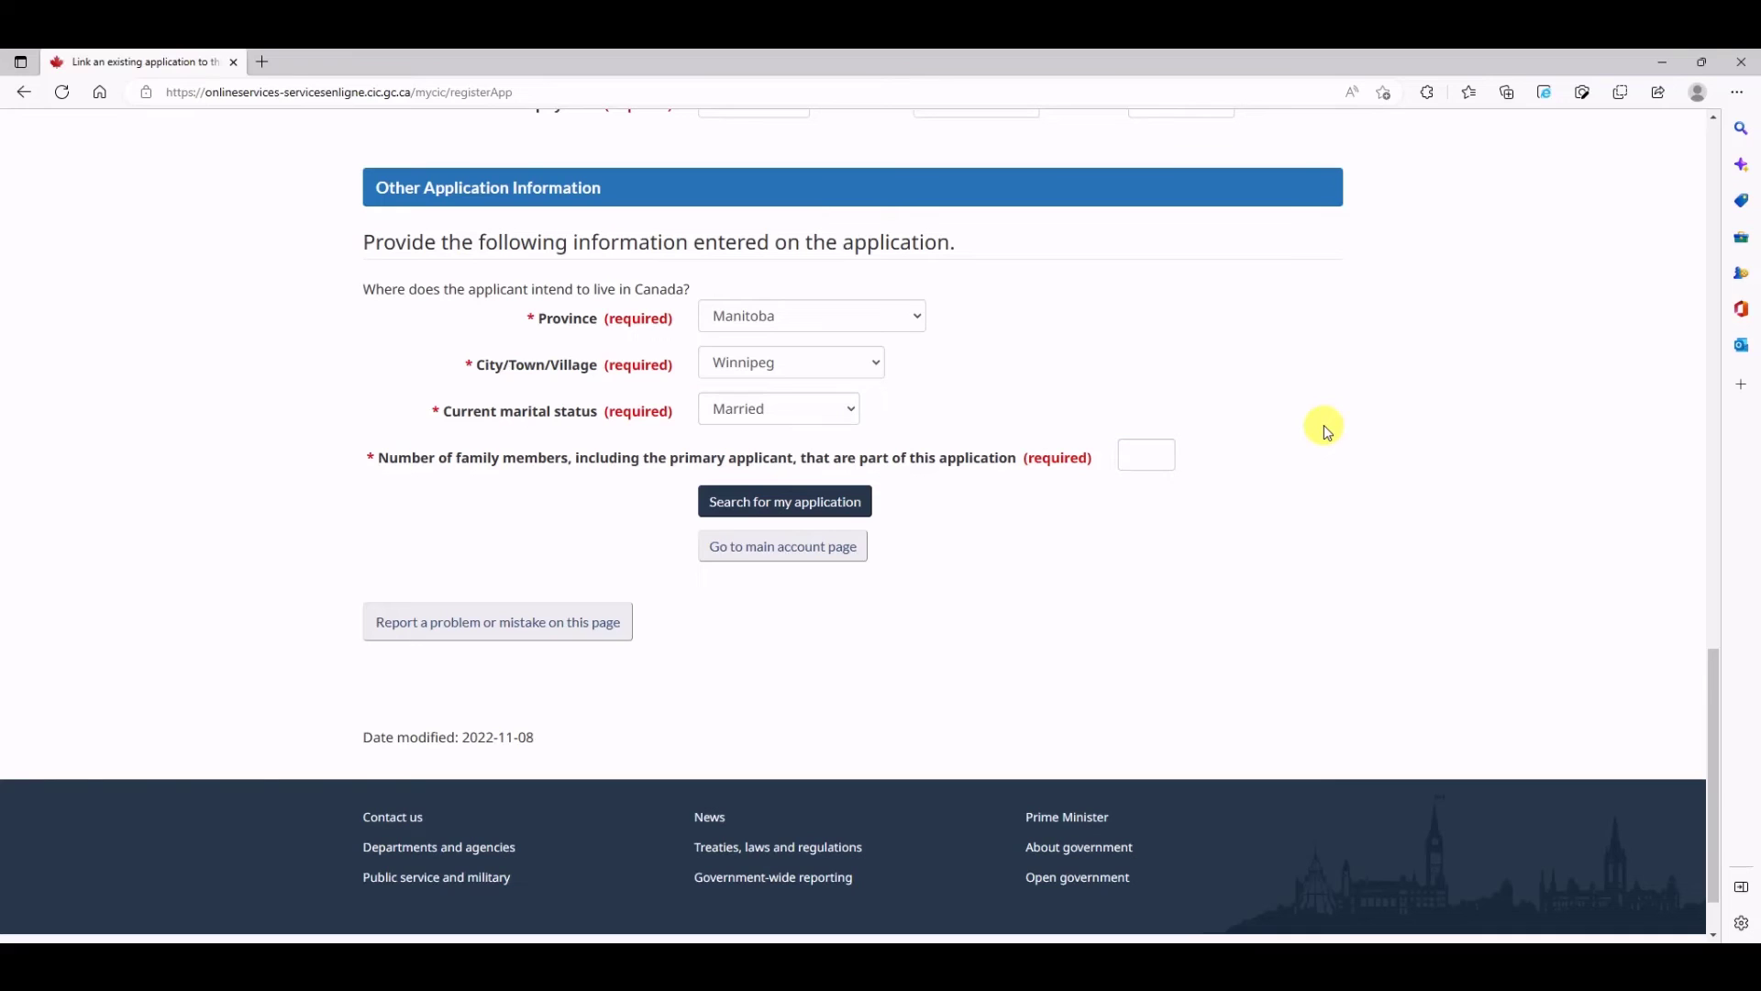
pyautogui.click(1151, 449)
pyautogui.click(1147, 459)
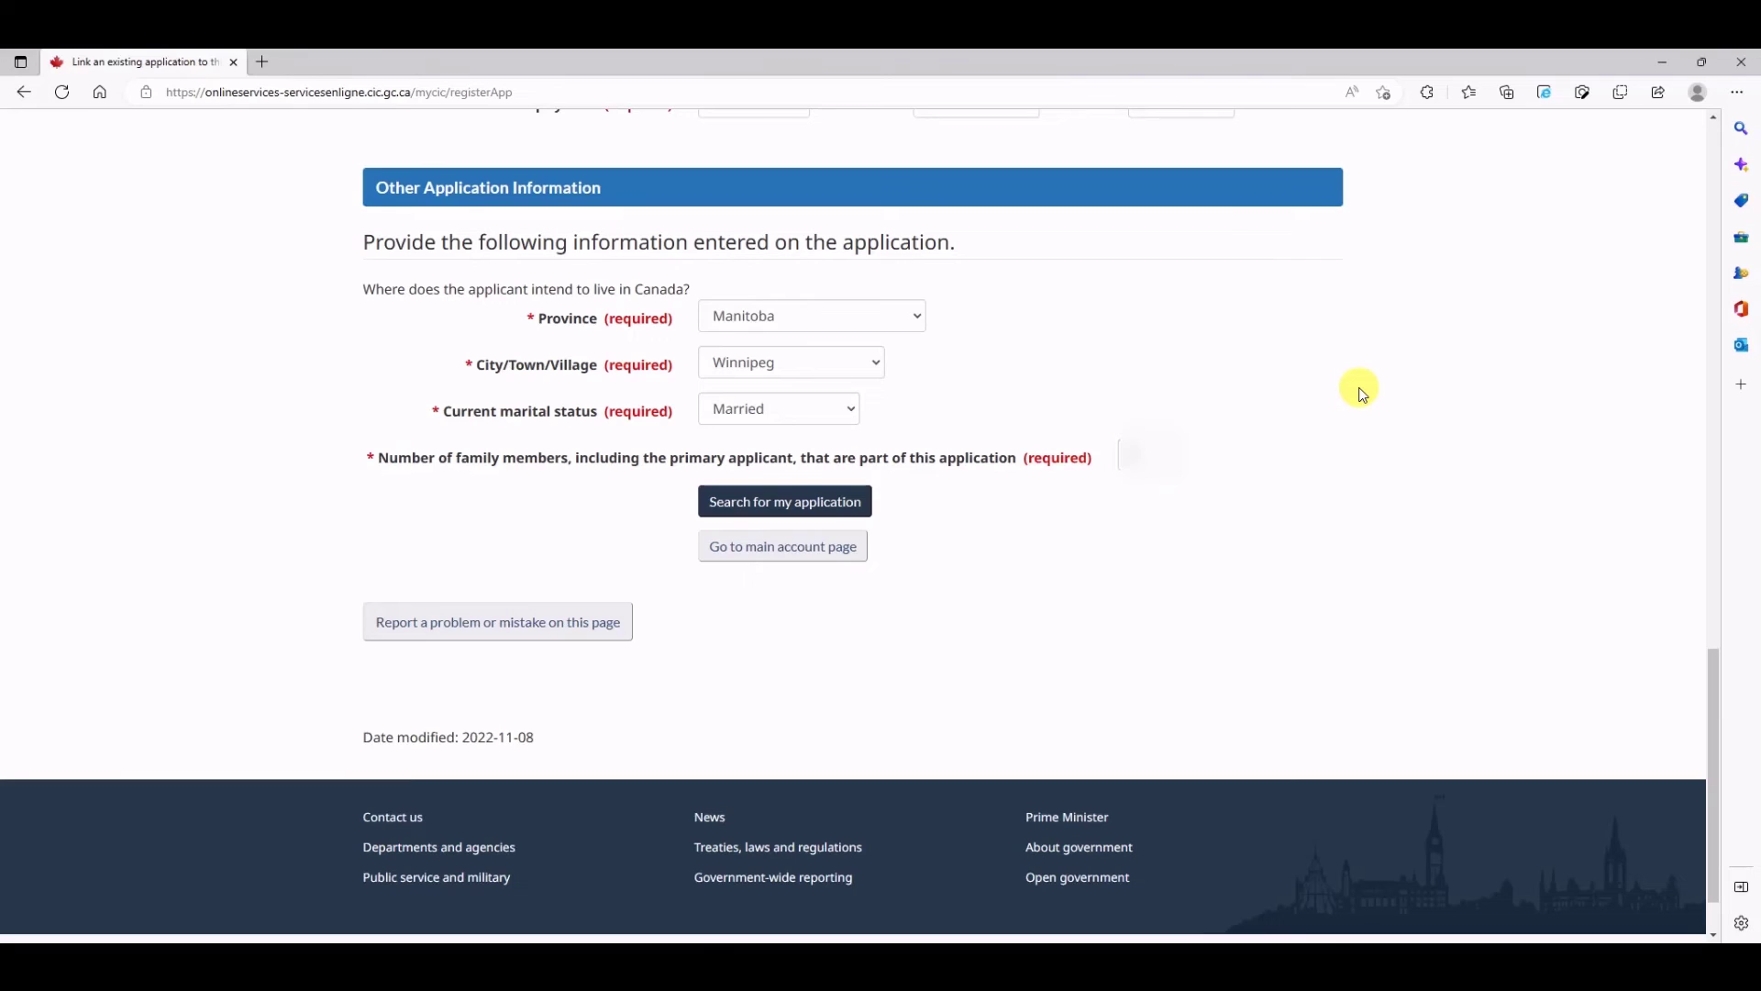
# Scroll through the completed linking form to review the entries before searching
pyautogui.scroll(1, 1363, 394)
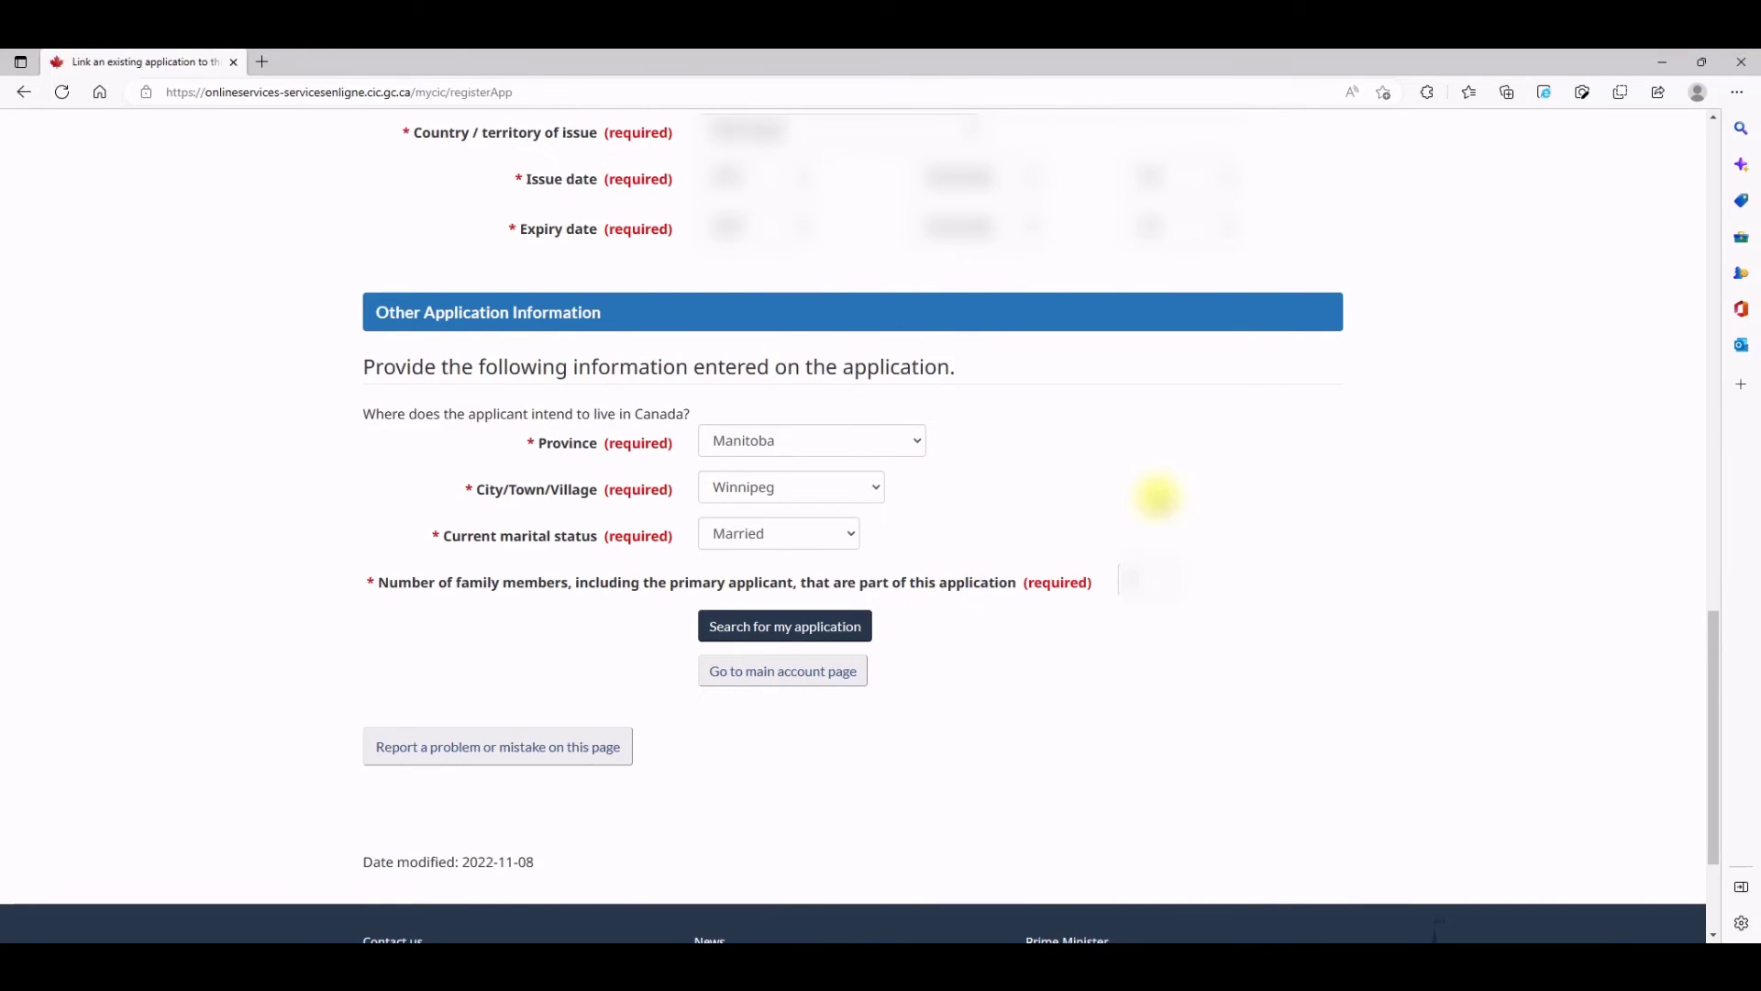
pyautogui.scroll(2, 1158, 496)
pyautogui.scroll(-2, 1159, 512)
pyautogui.scroll(1, 1209, 481)
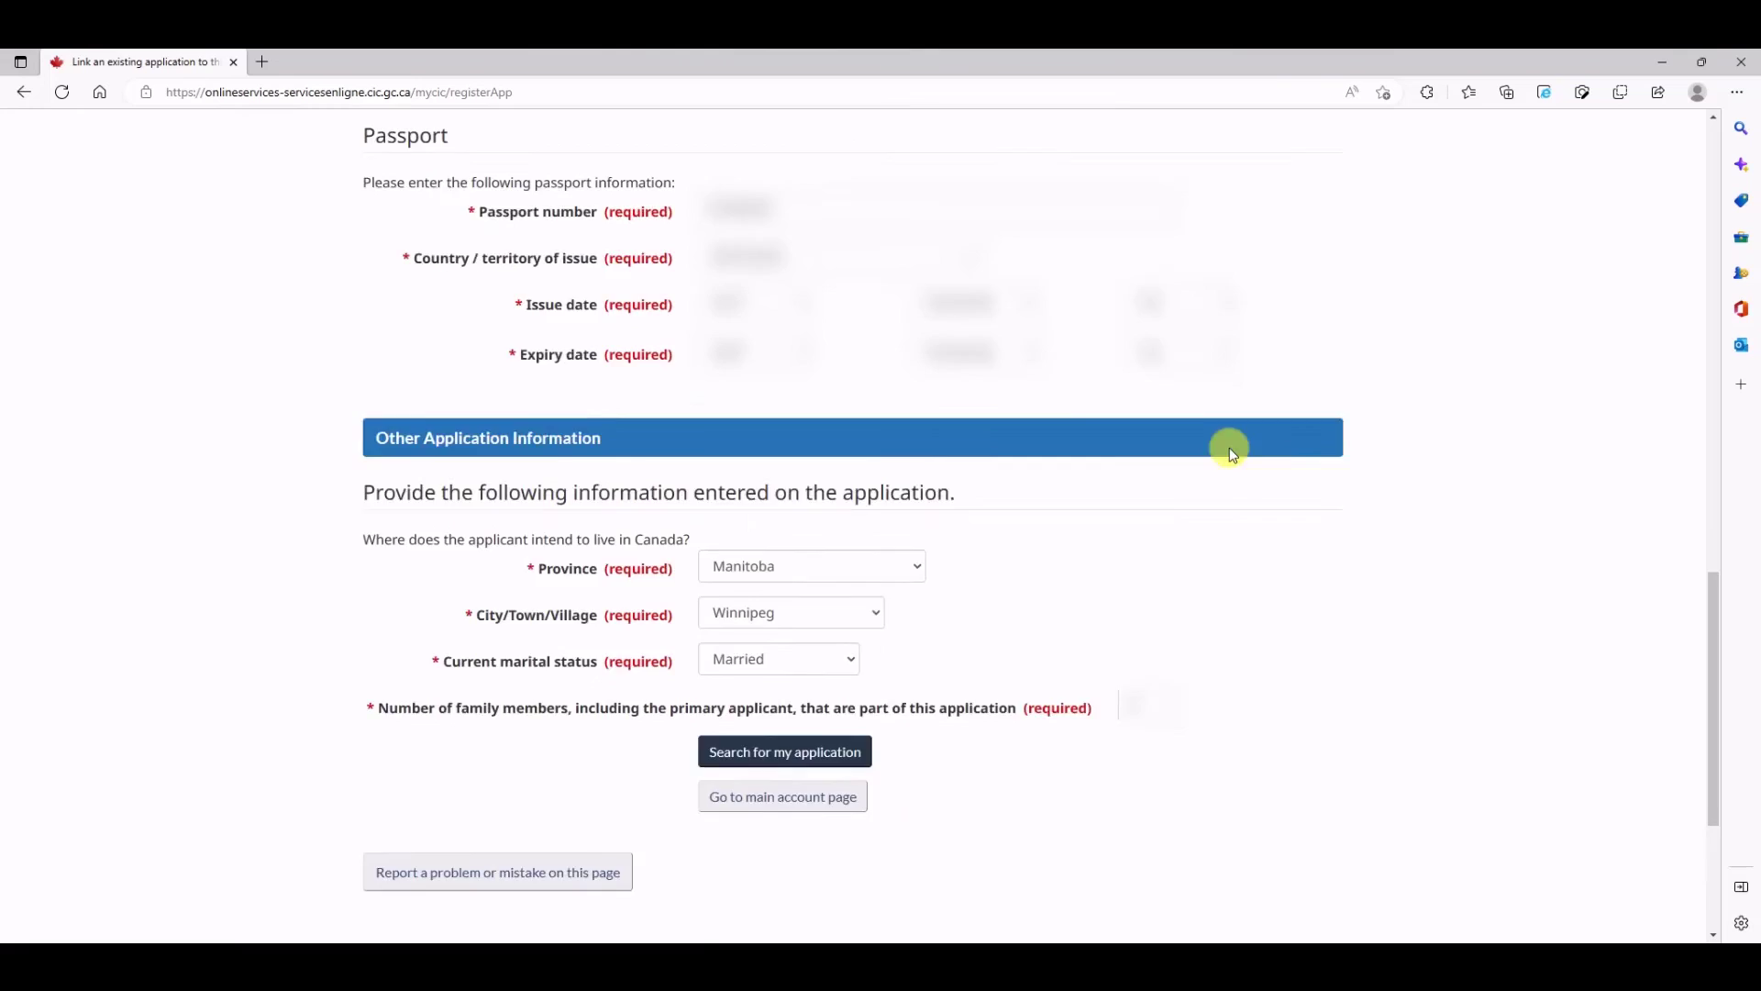
pyautogui.scroll(1, 1231, 454)
pyautogui.scroll(-2, 1230, 446)
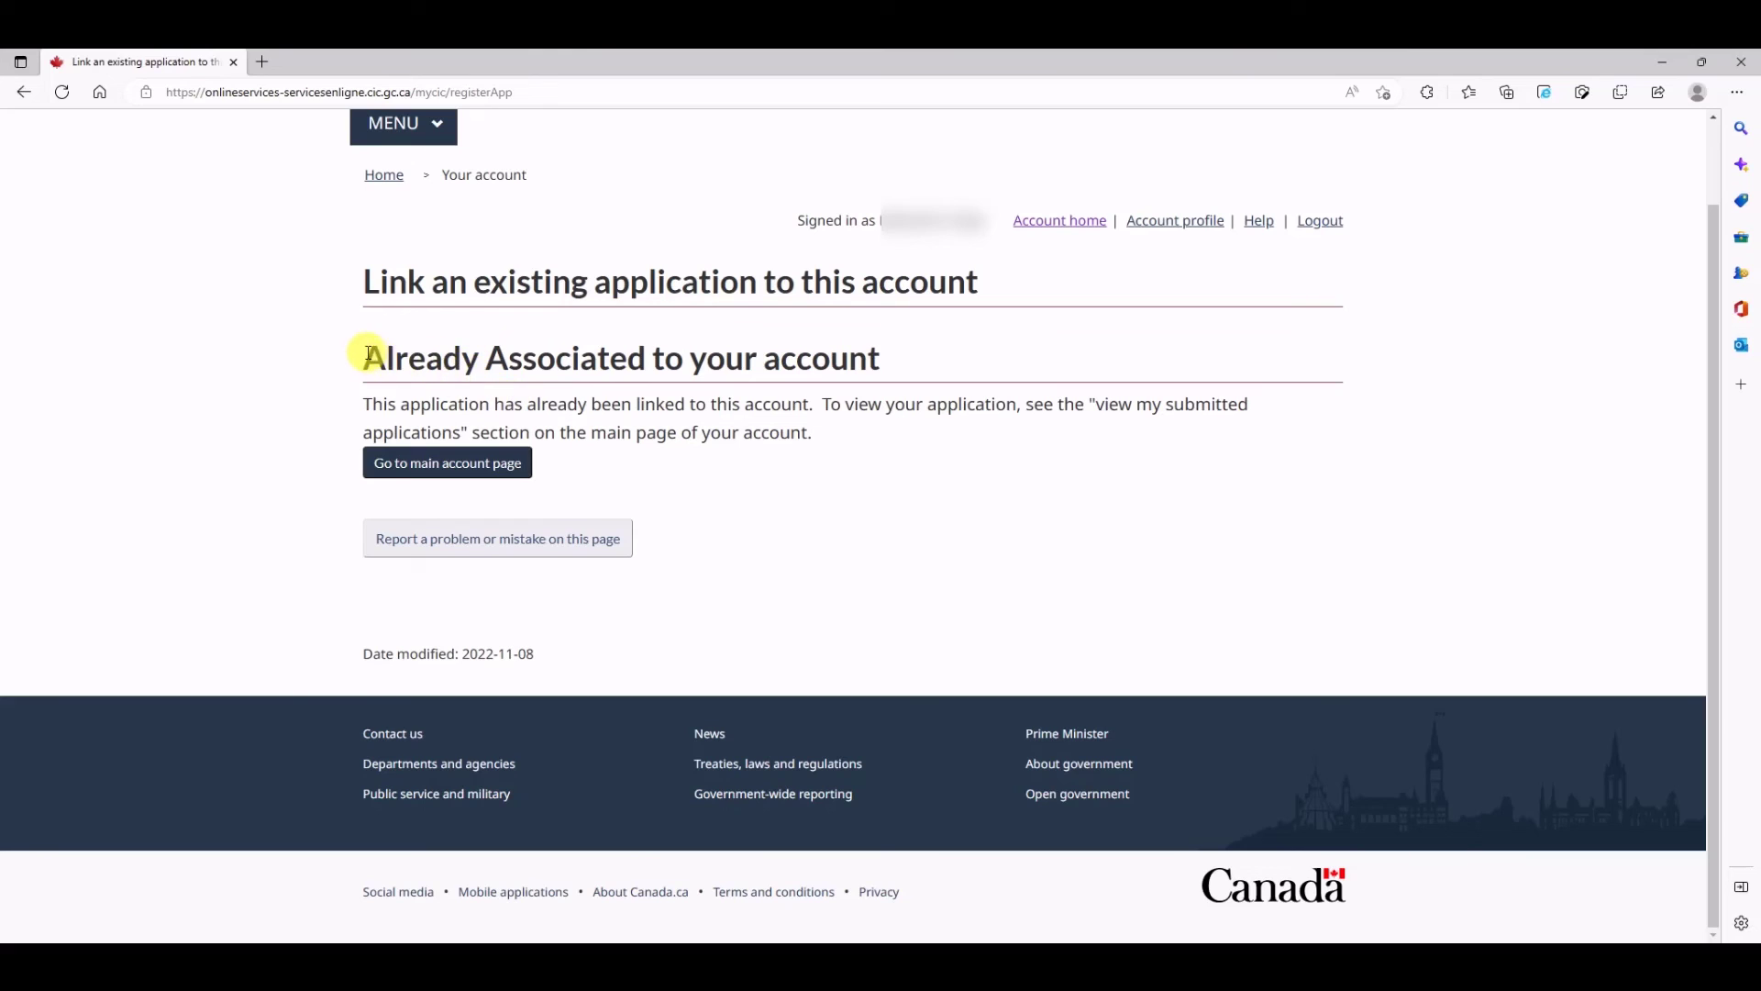
pyautogui.moveTo(365, 356); pyautogui.dragTo(651, 357)
pyautogui.click(768, 450)
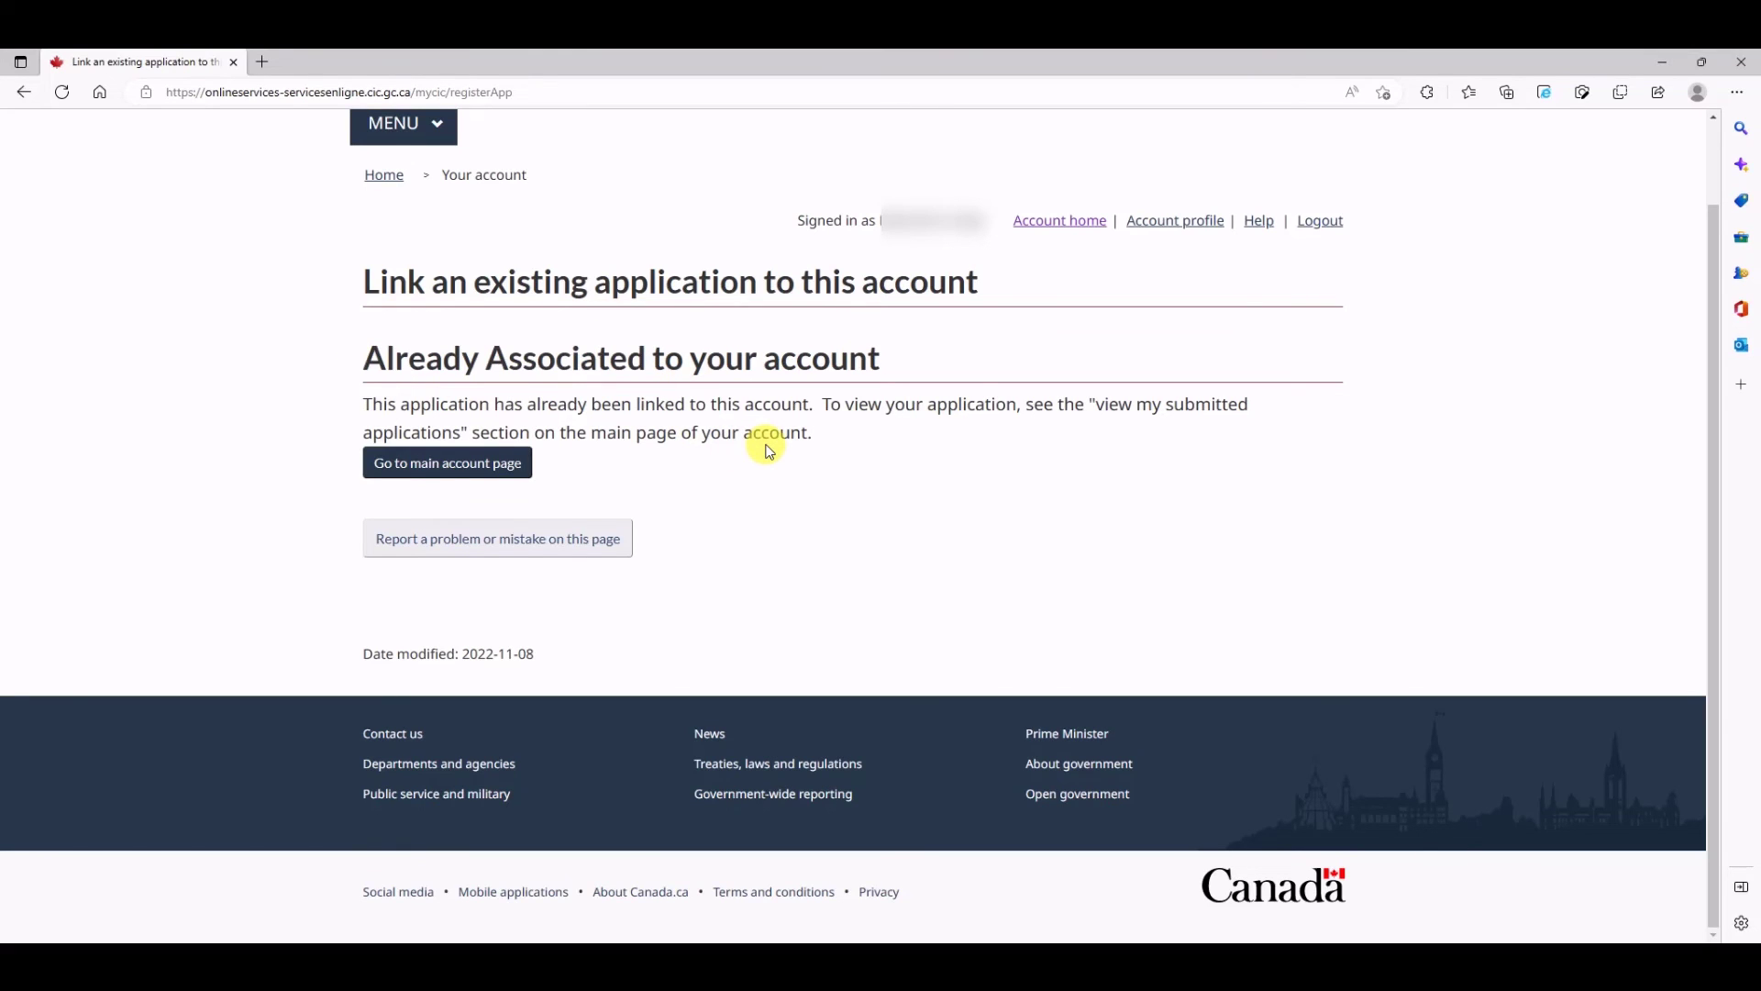